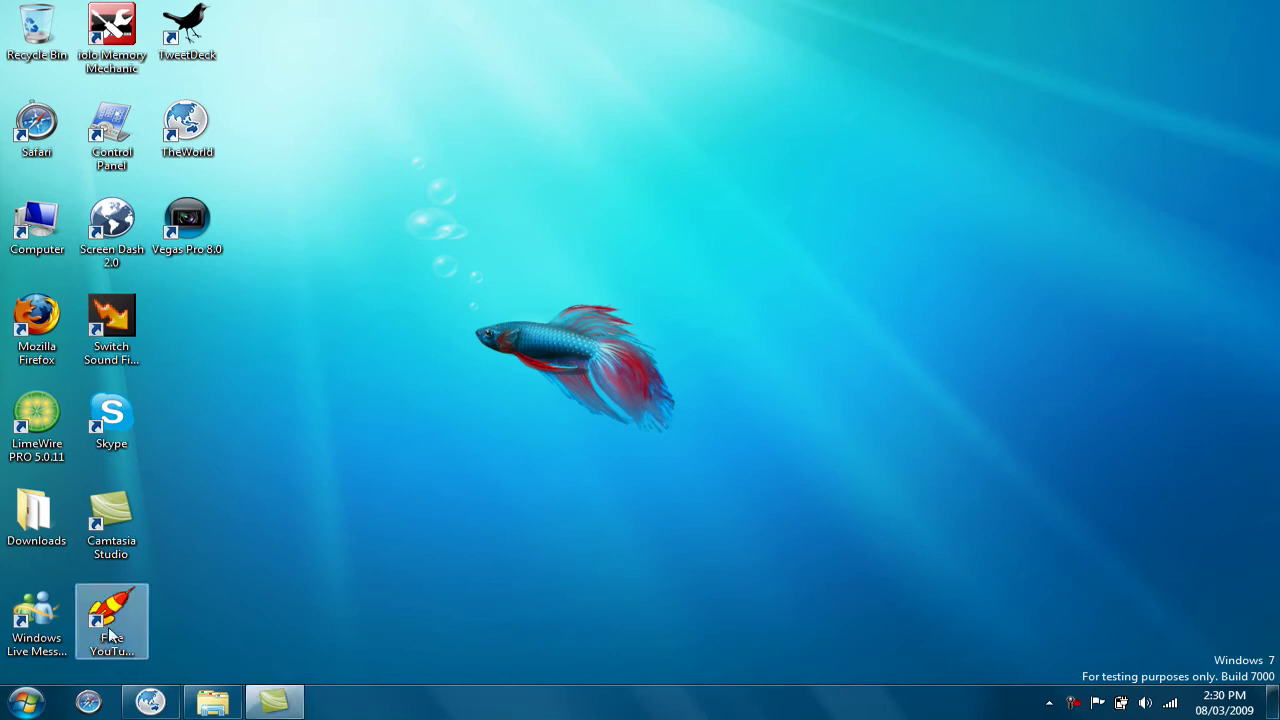
# Move the Free YouTube Uploader shortcut on the desktop, then load google.com in TheWorld browser
pyautogui.moveTo(101, 645); pyautogui.dragTo(136, 629)
pyautogui.click(259, 586)
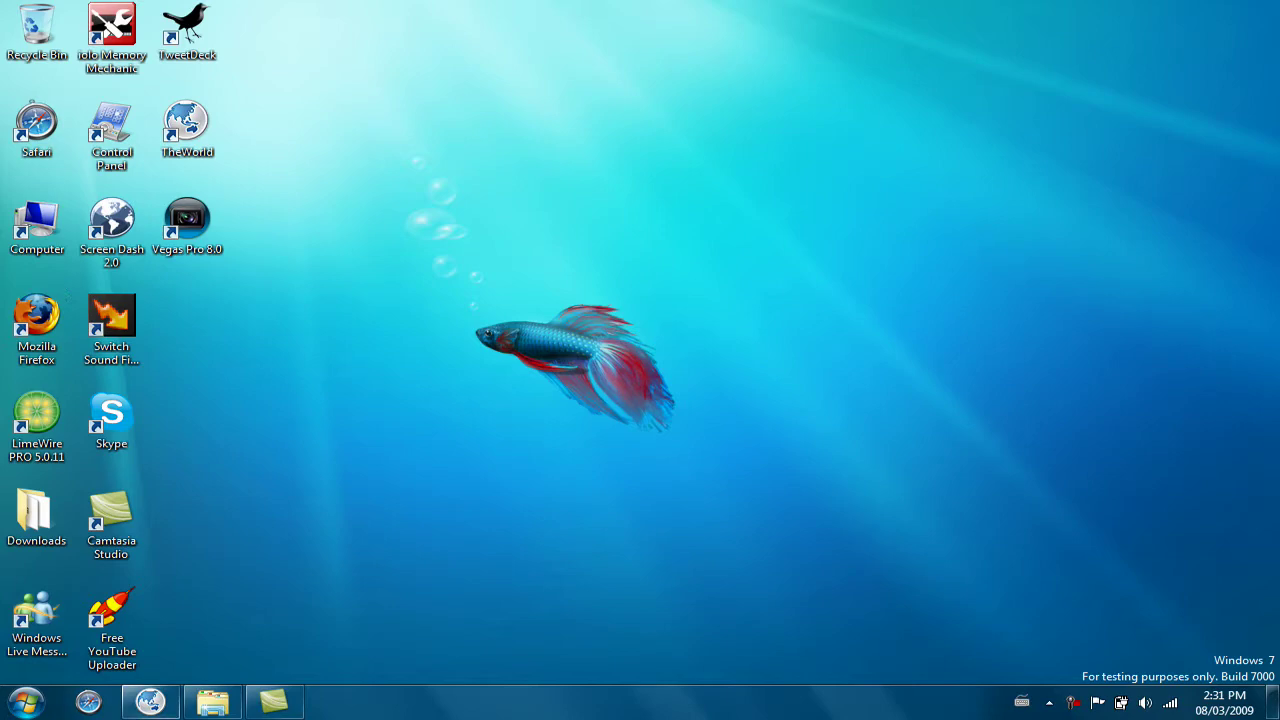
pyautogui.click(150, 702)
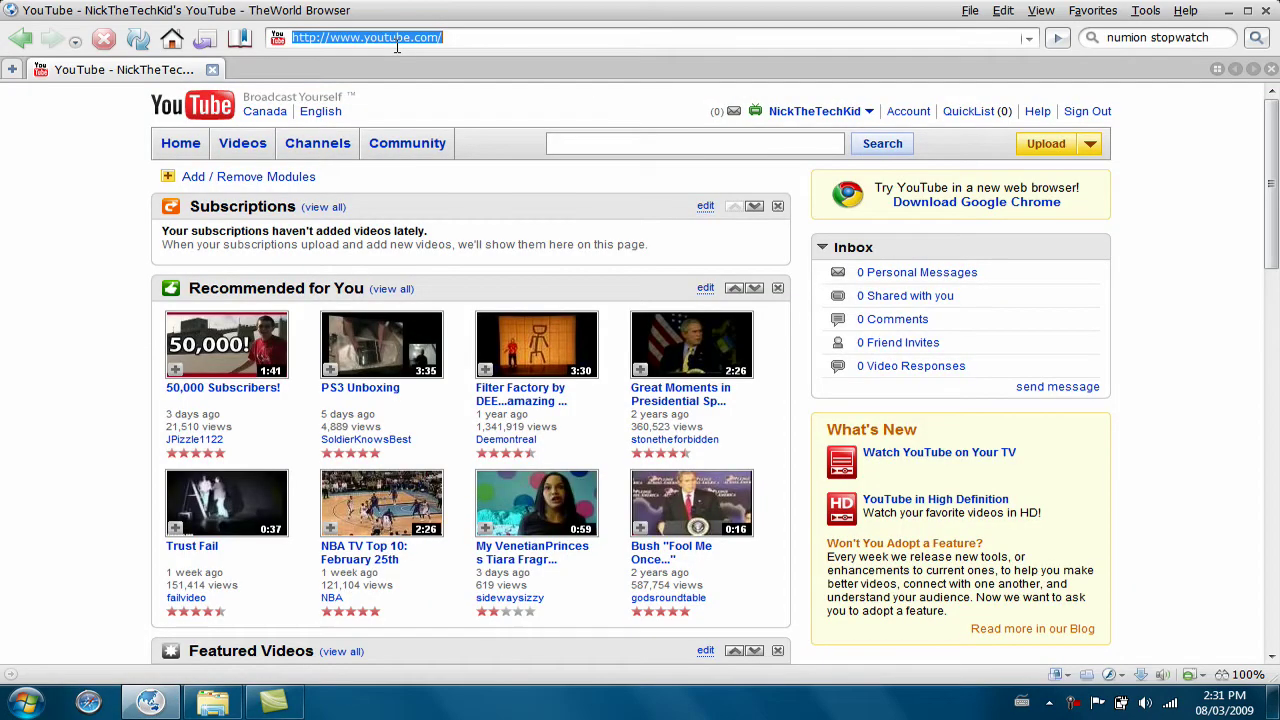
pyautogui.write('goo')
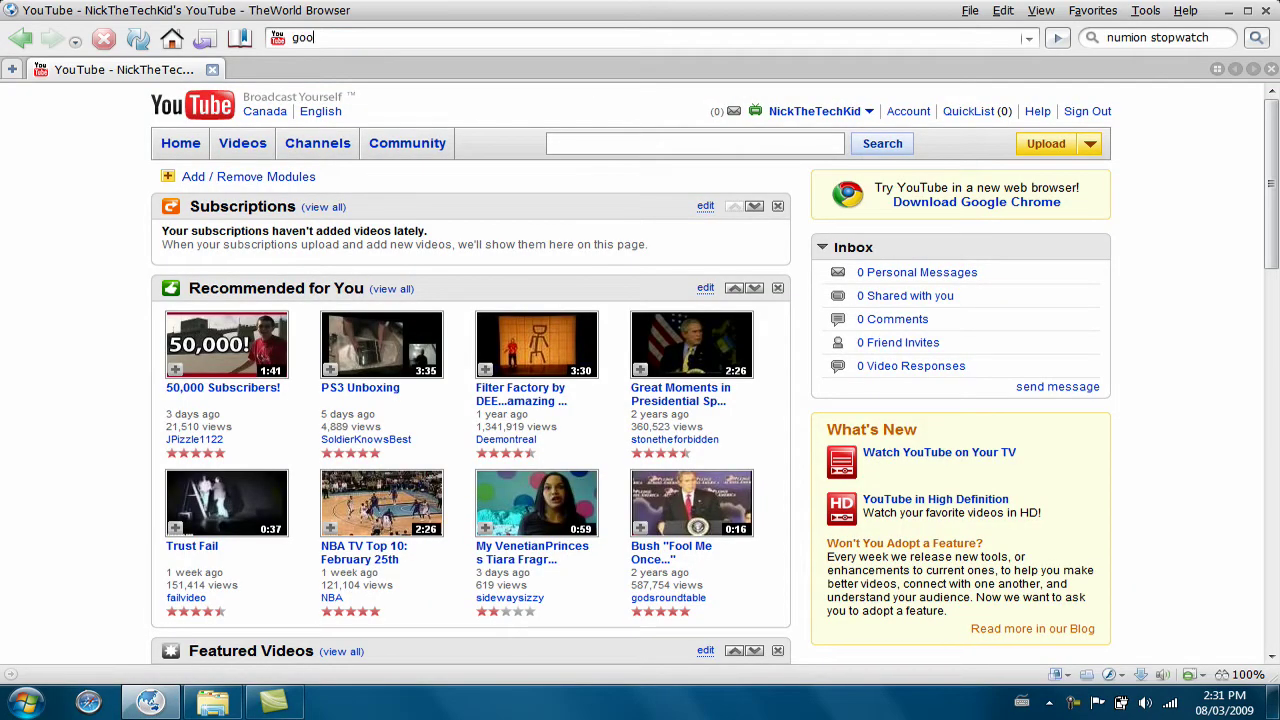
pyautogui.write('gle.com')
pyautogui.press('Return')
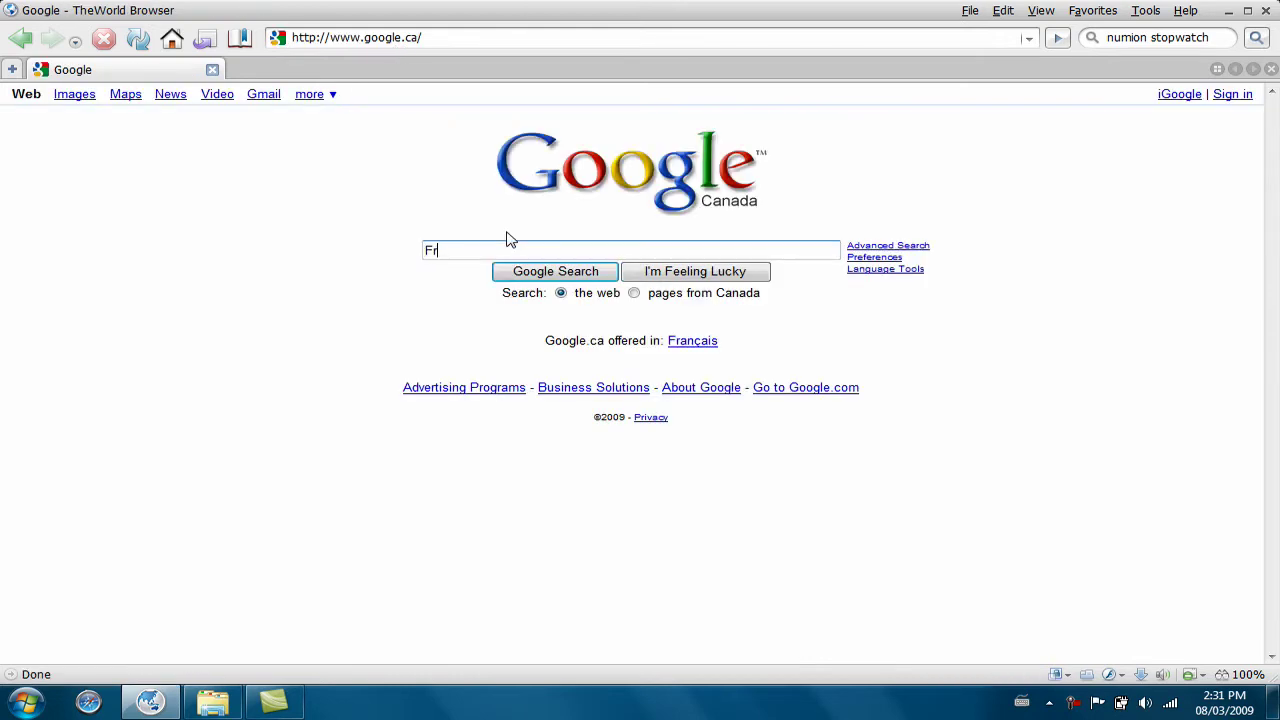
# Search Google for 'Free YouTube' and open the DVDVideoSoft guide on uploading video to YouTube
pyautogui.write('Free YouTube Uploader')
pyautogui.press('Return')
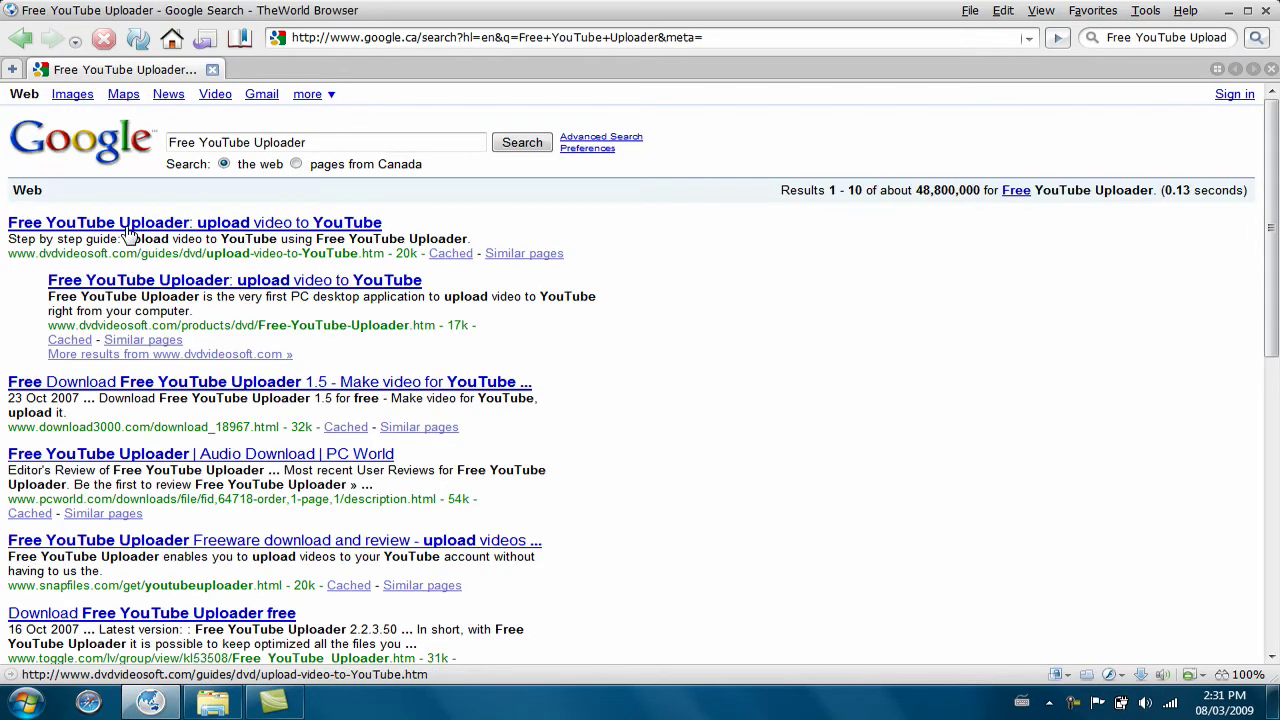
pyautogui.click(128, 224)
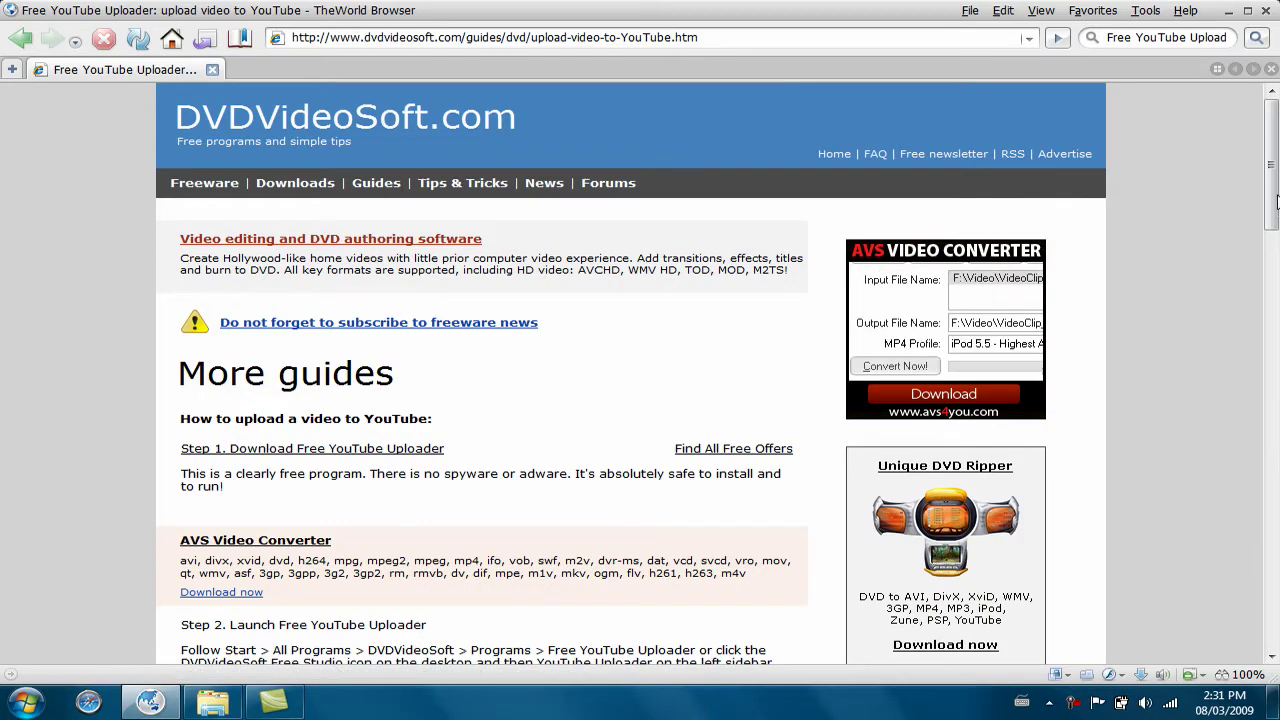
# Scroll the guide down to Step 6 and follow the Download Free YouTube Uploader link
pyautogui.scroll(-3, 1277, 248)
pyautogui.moveTo(1277, 248); pyautogui.dragTo(1277, 553)
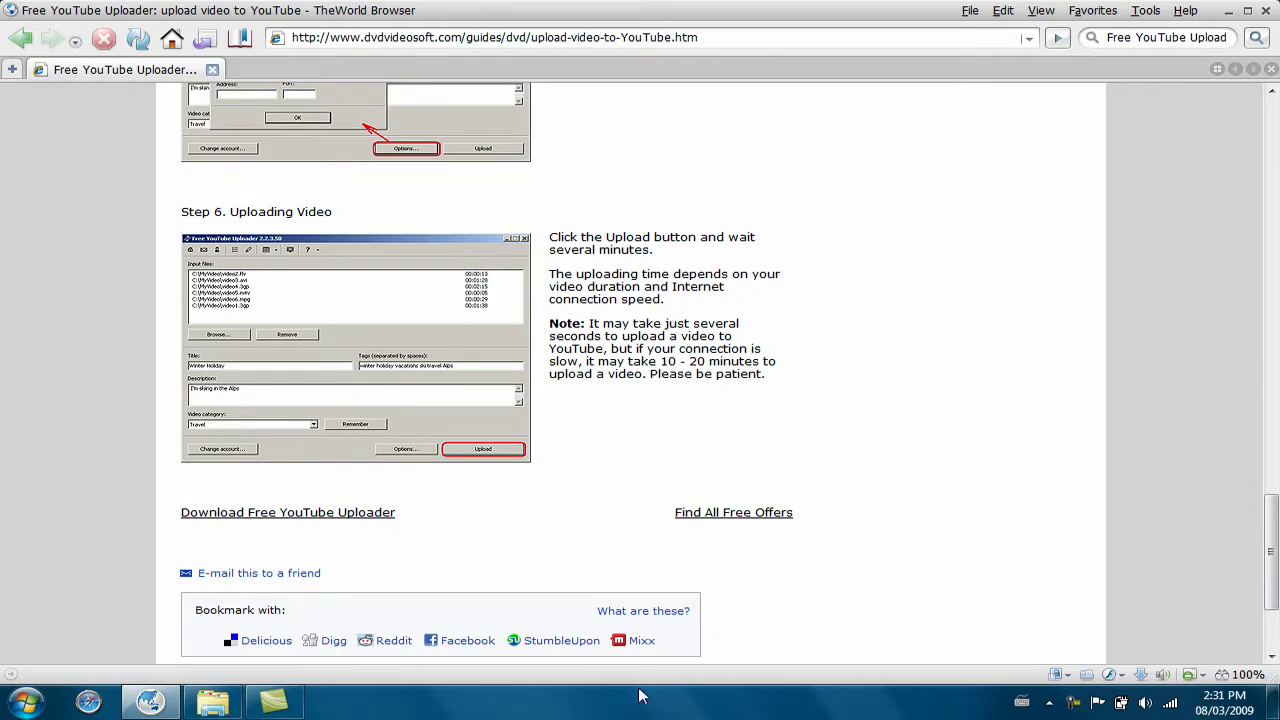
pyautogui.click(386, 513)
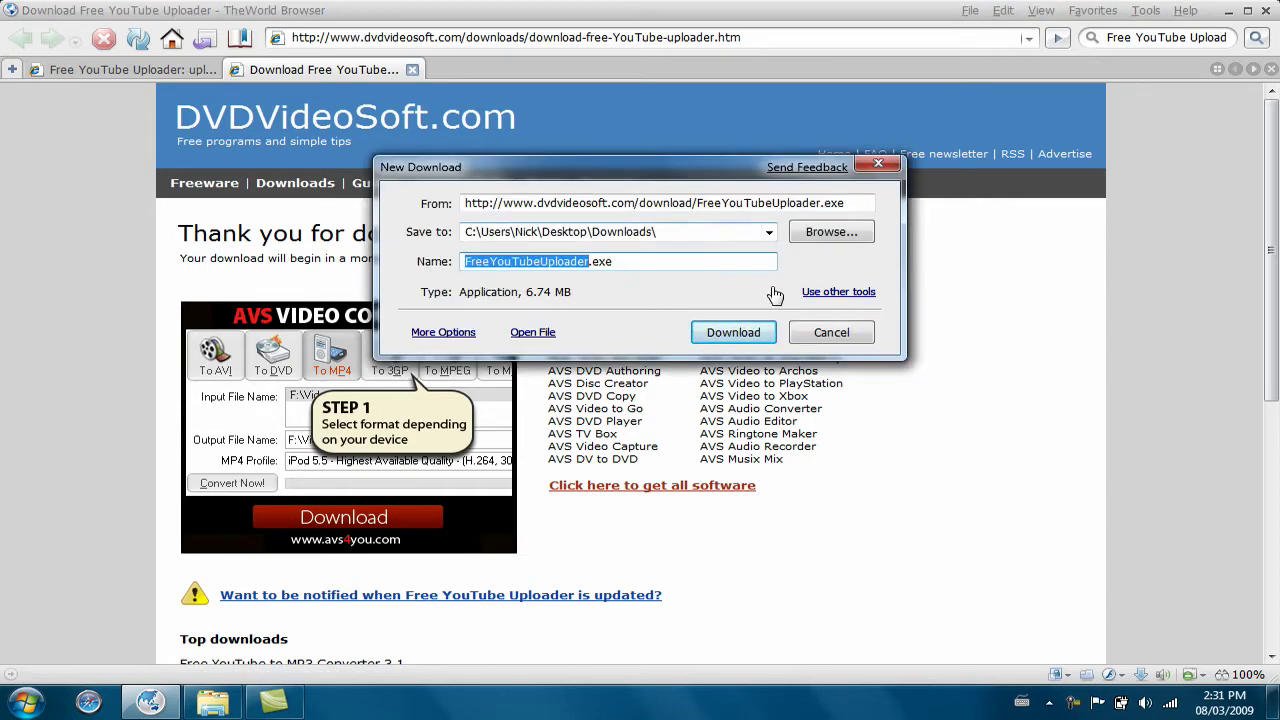
# Download FreeYouTubeUploader.exe to the Downloads folder and minimize the browser to the desktop
pyautogui.click(758, 340)
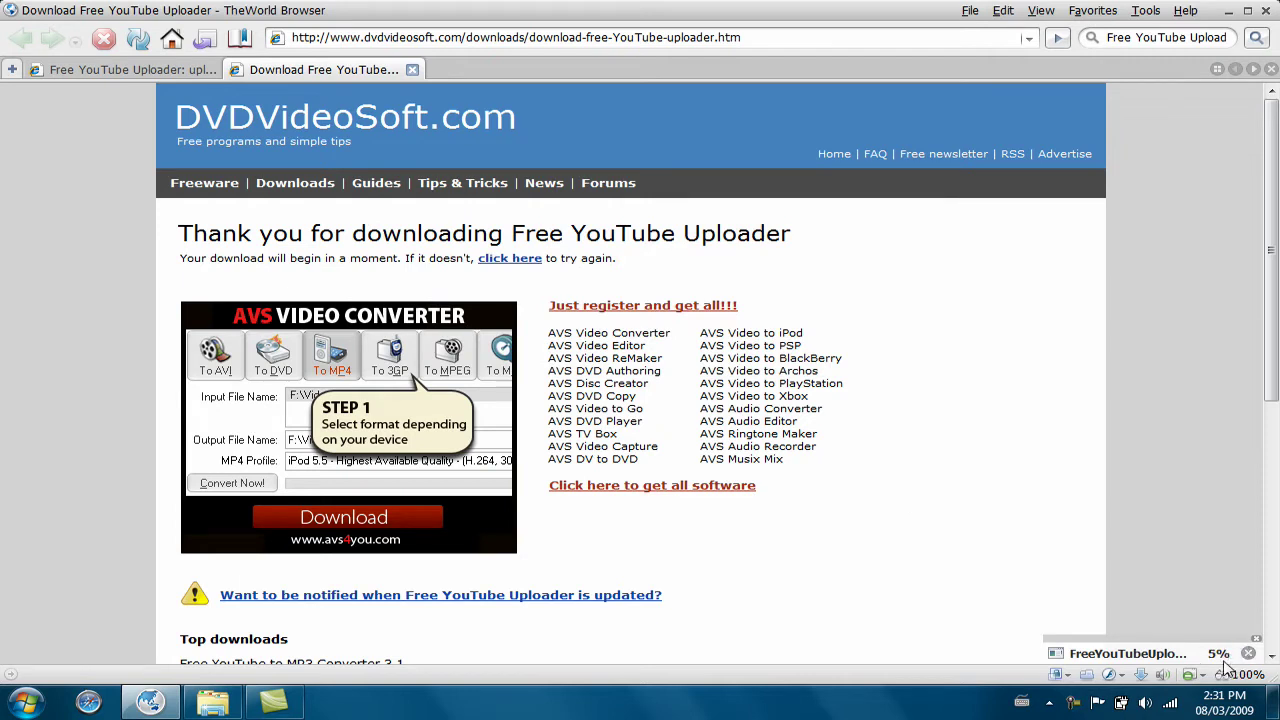
pyautogui.moveTo(1230, 700)
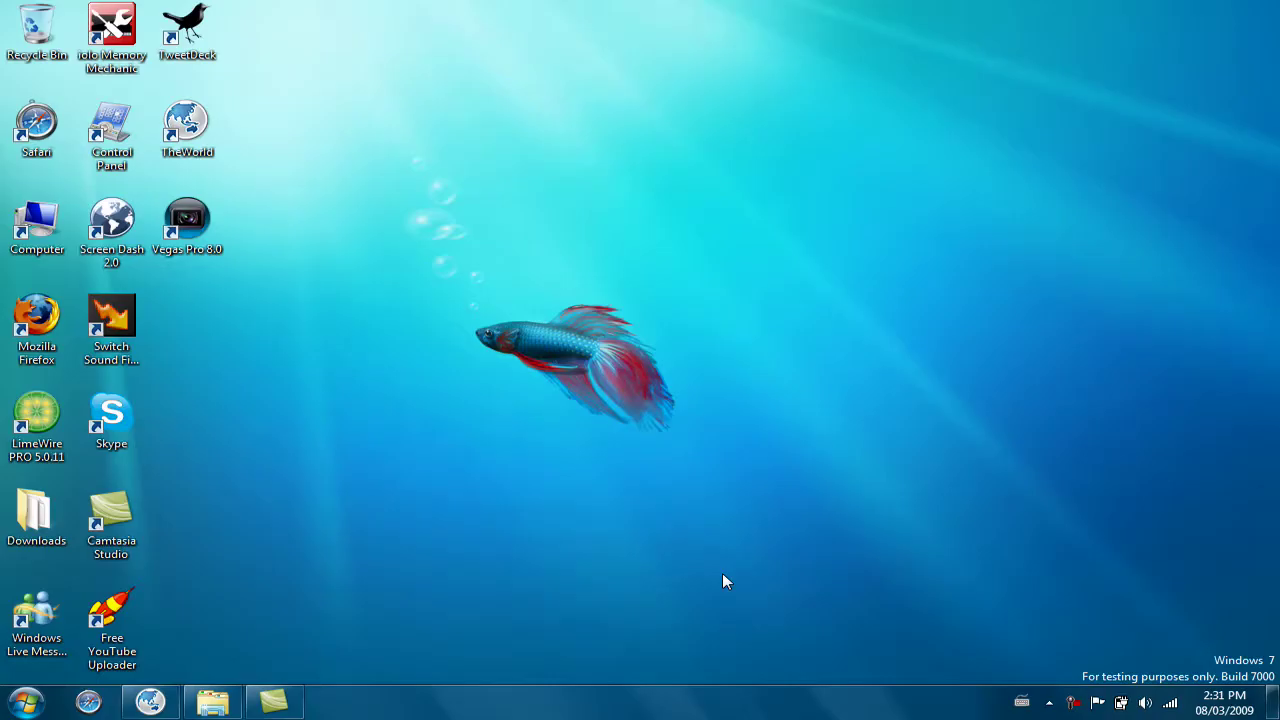
# Launch FreeYouTubeUploader from the desktop Downloads folder, then minimize Explorer and Camtasia to reveal the wizard
pyautogui.click(22, 512)
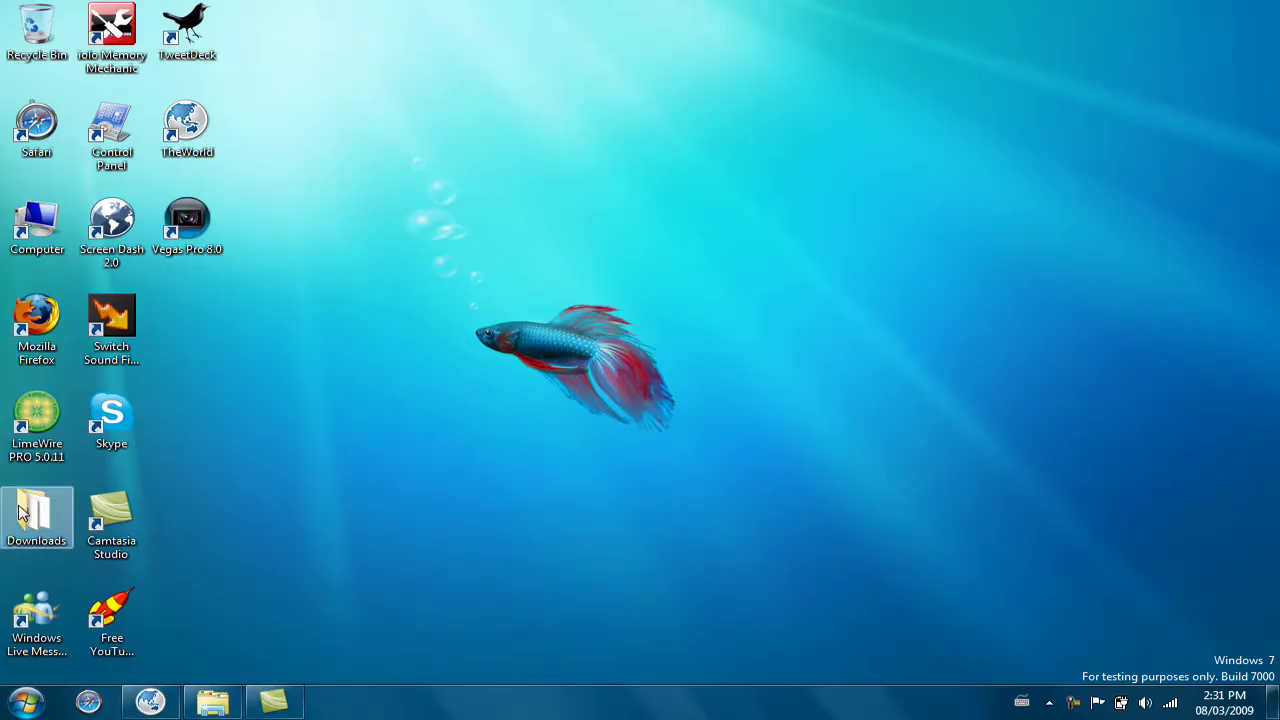
pyautogui.doubleClick(22, 512)
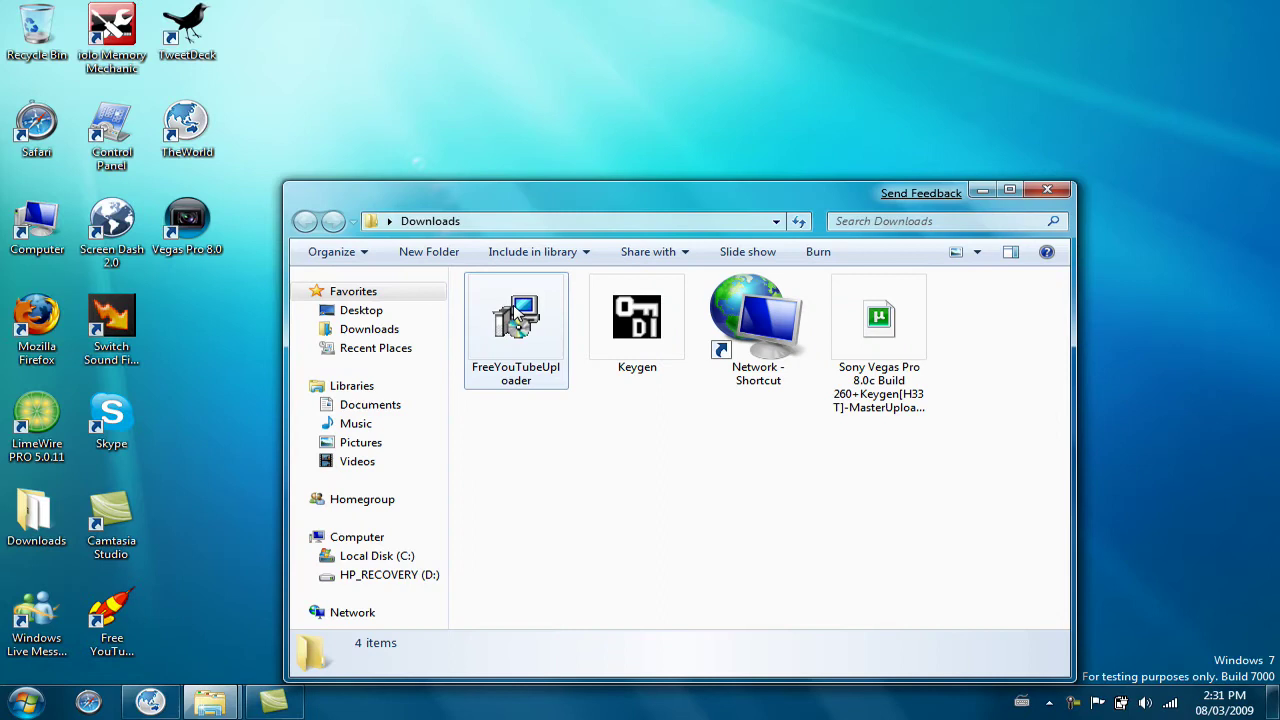
pyautogui.doubleClick(516, 316)
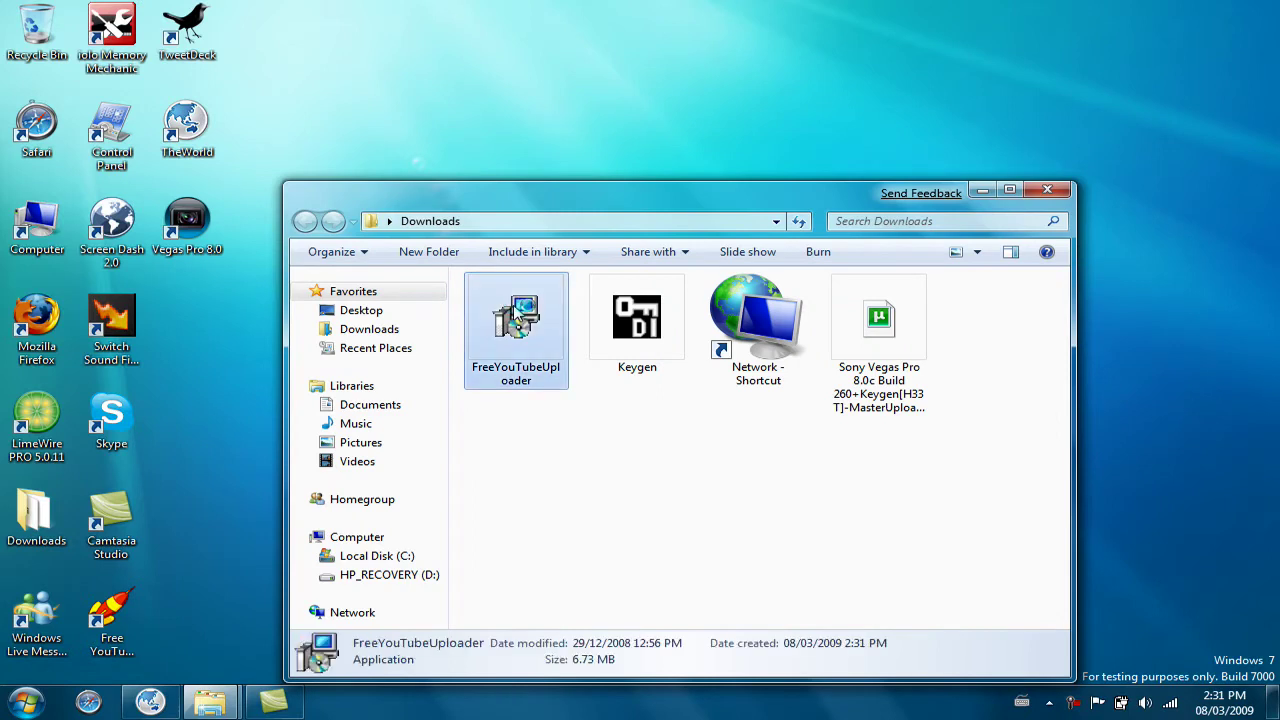
pyautogui.click(983, 192)
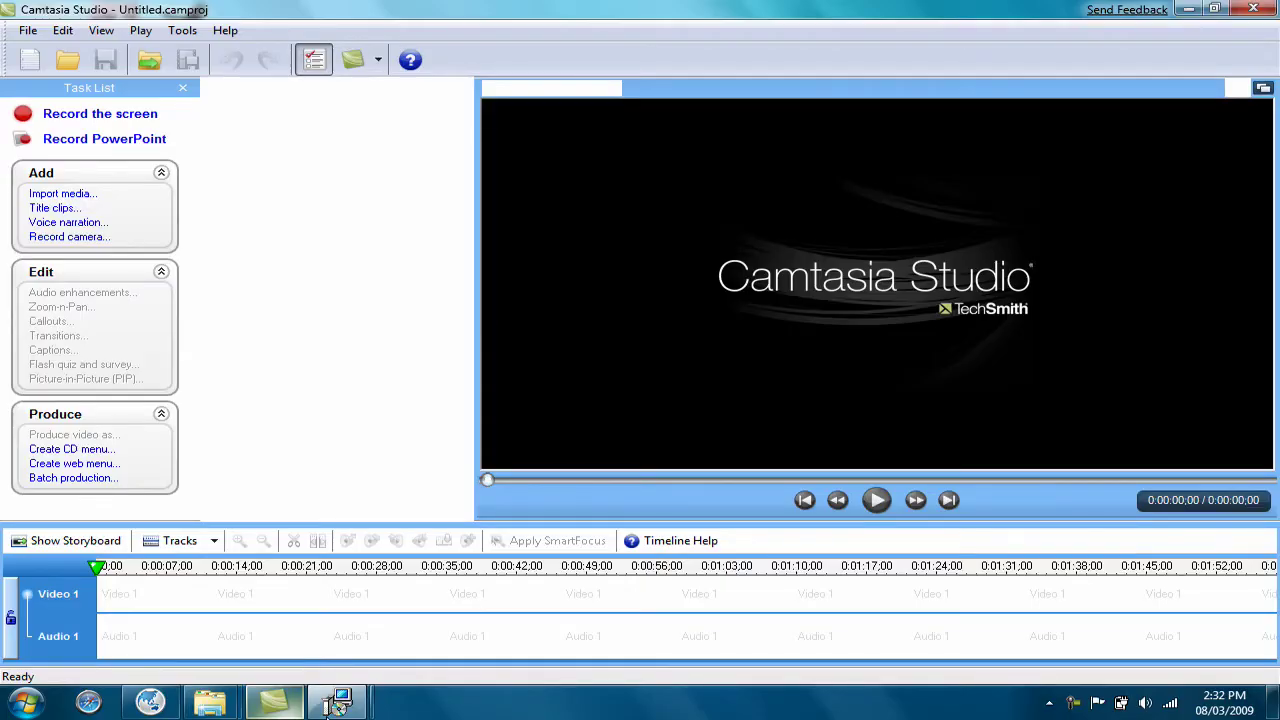
pyautogui.click(275, 703)
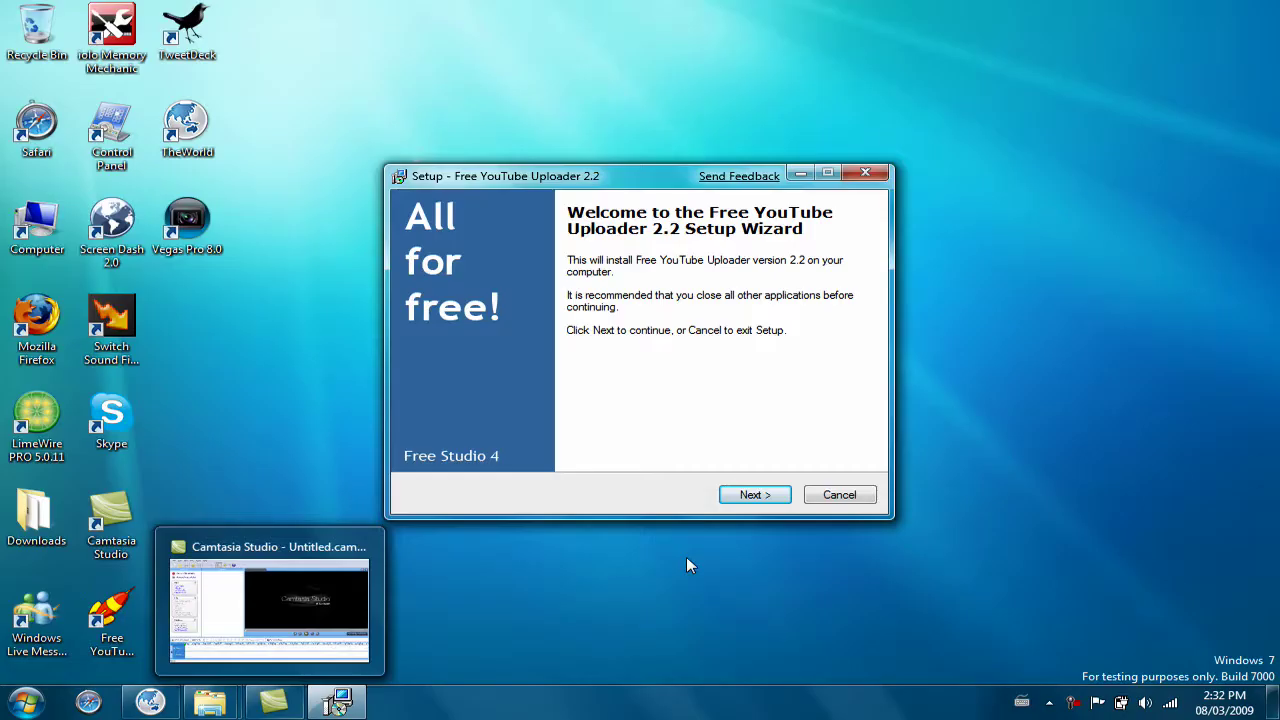
# Install into the default C:\Program Files\DVDVideoSoft\Free YouTube Uploader folder, accepting the existing folder, and finish
pyautogui.click(752, 494)
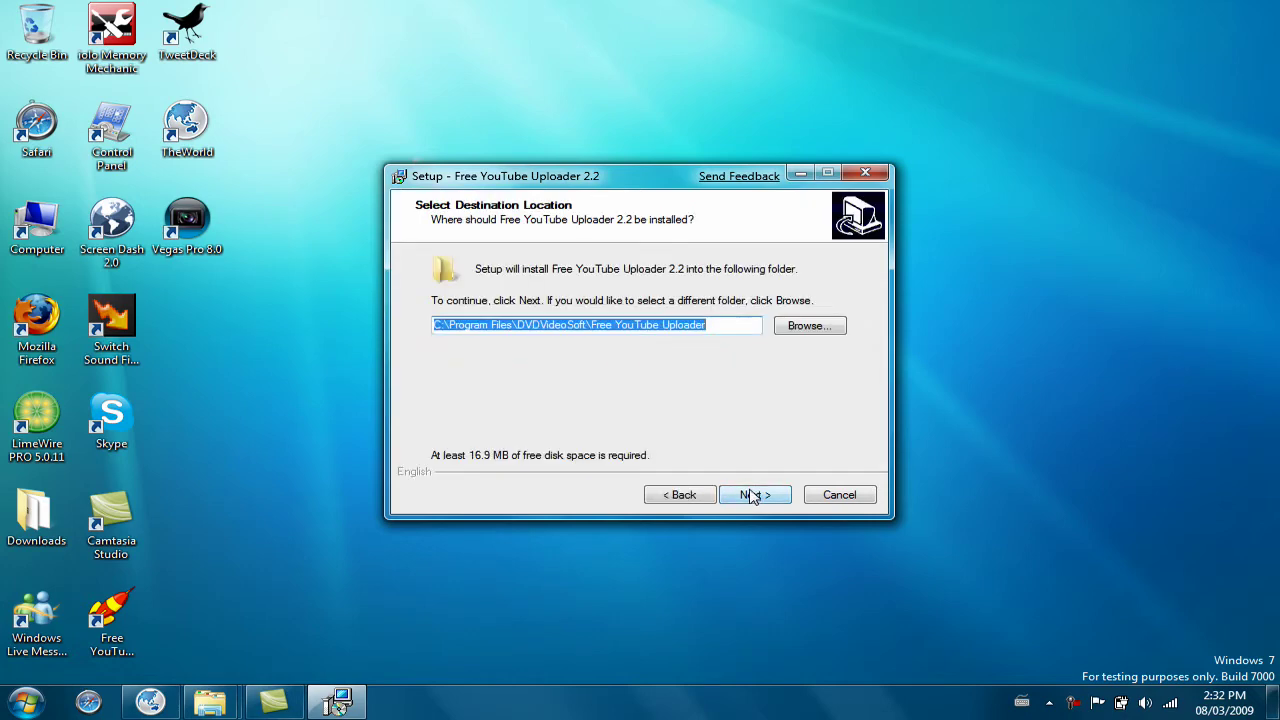
pyautogui.click(772, 497)
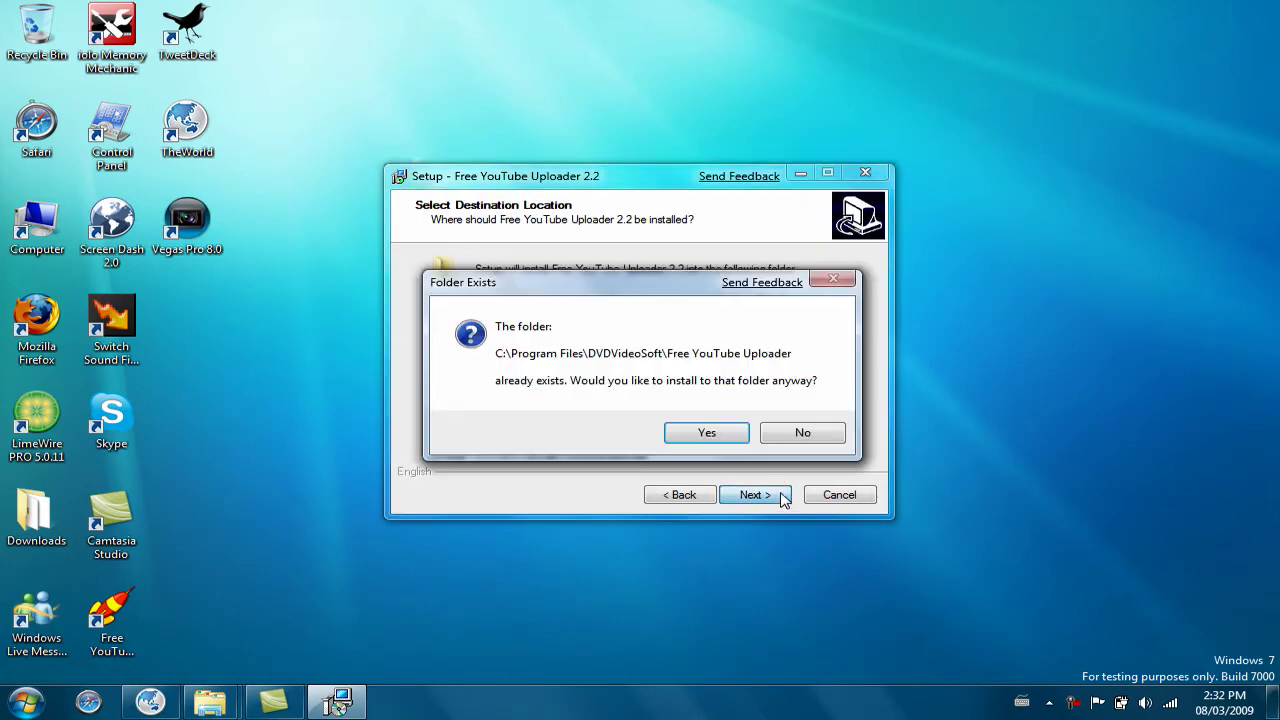
pyautogui.click(734, 434)
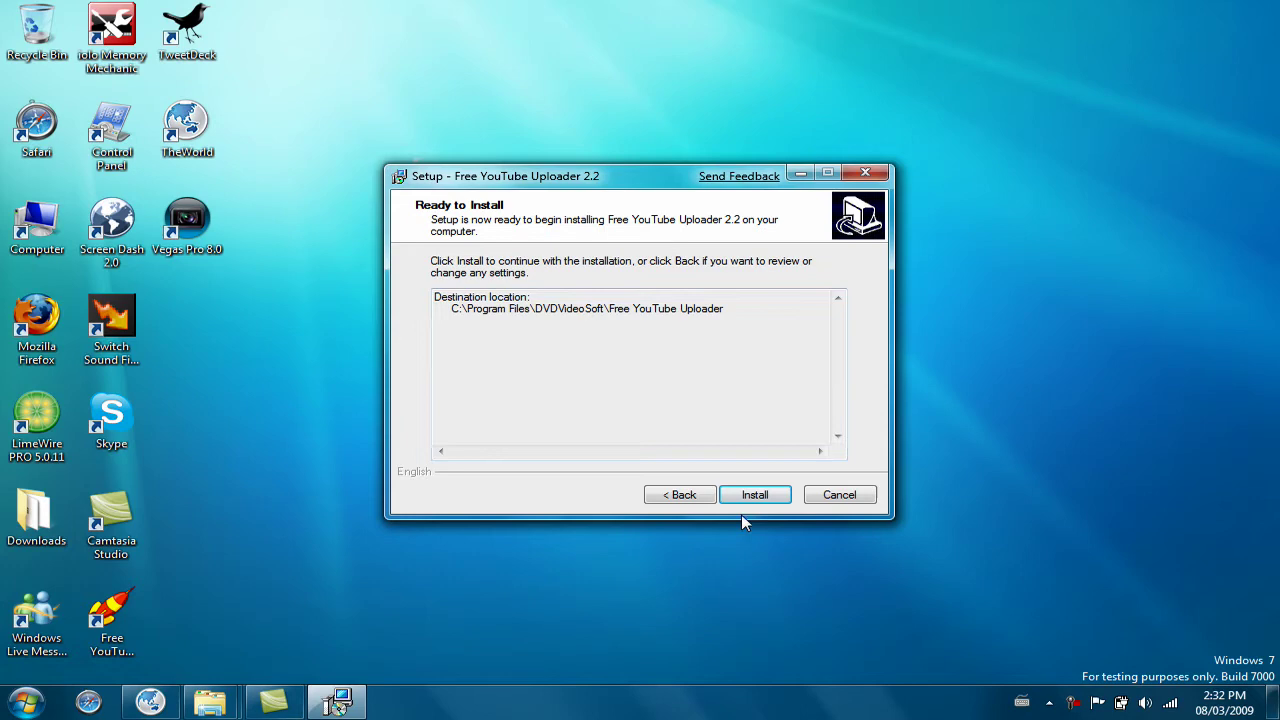
pyautogui.click(746, 497)
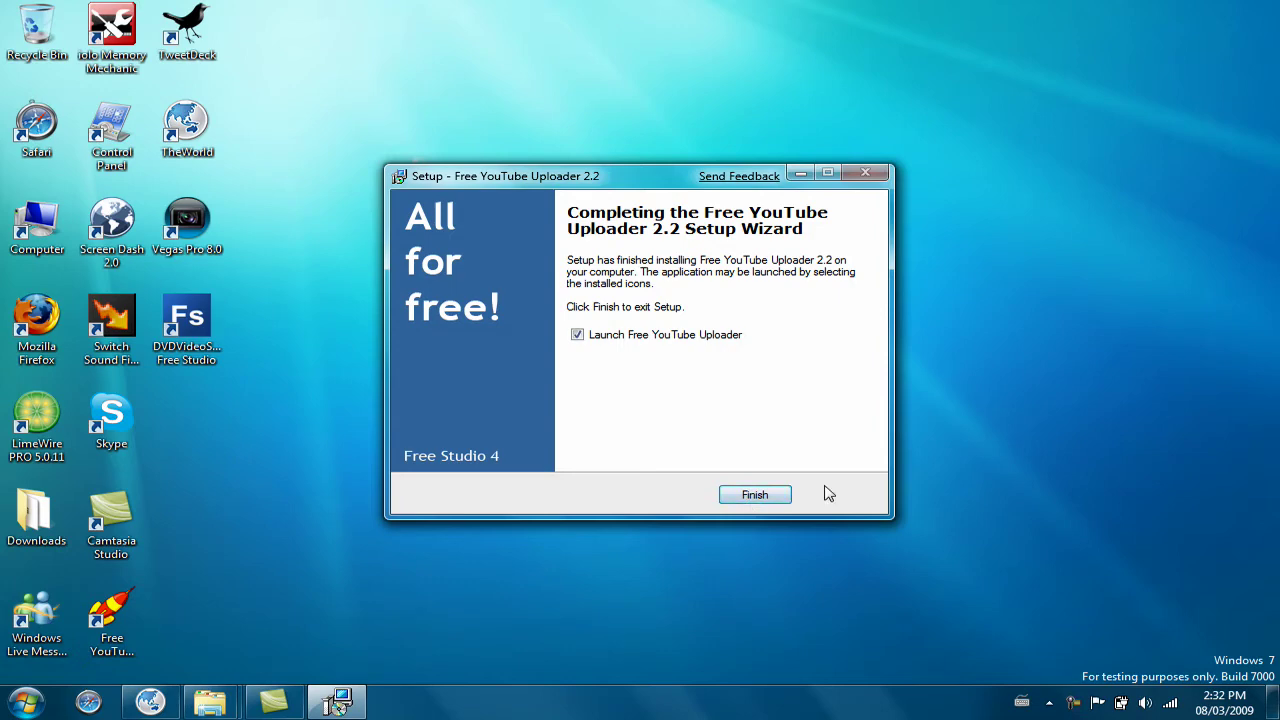
pyautogui.click(752, 495)
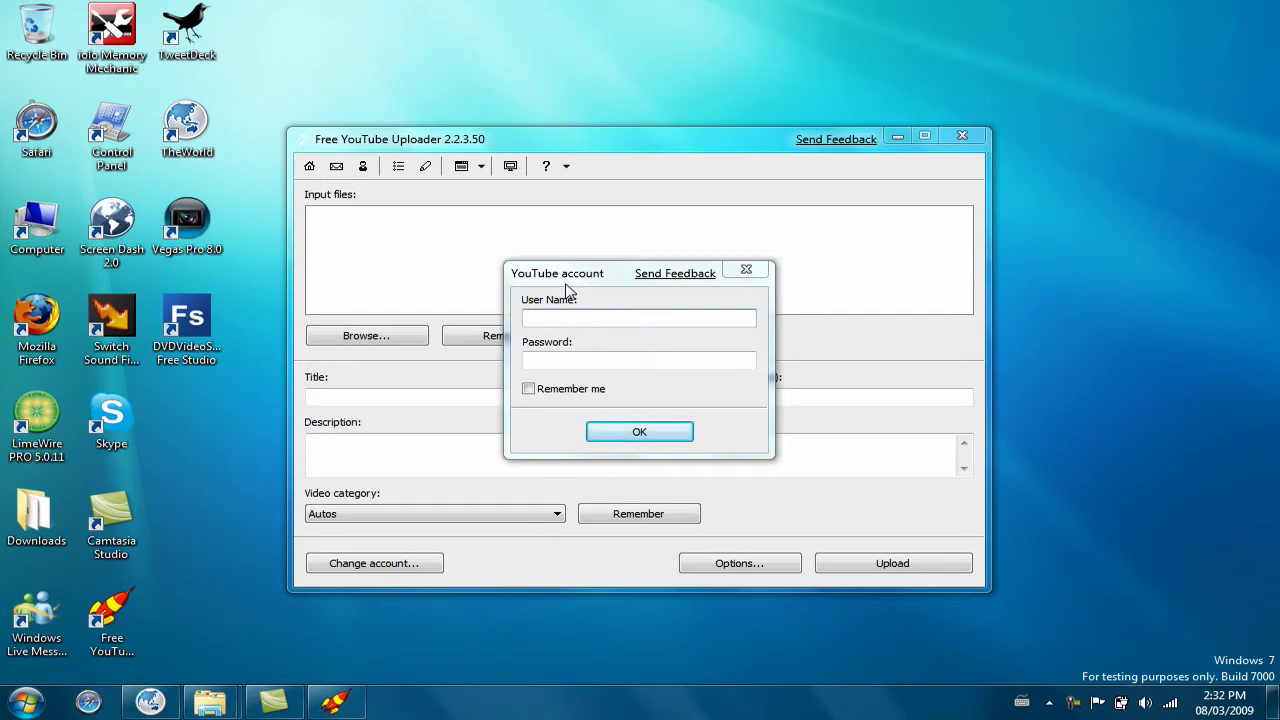
# Enter the YouTube account user name and password and confirm the login
pyautogui.click(567, 315)
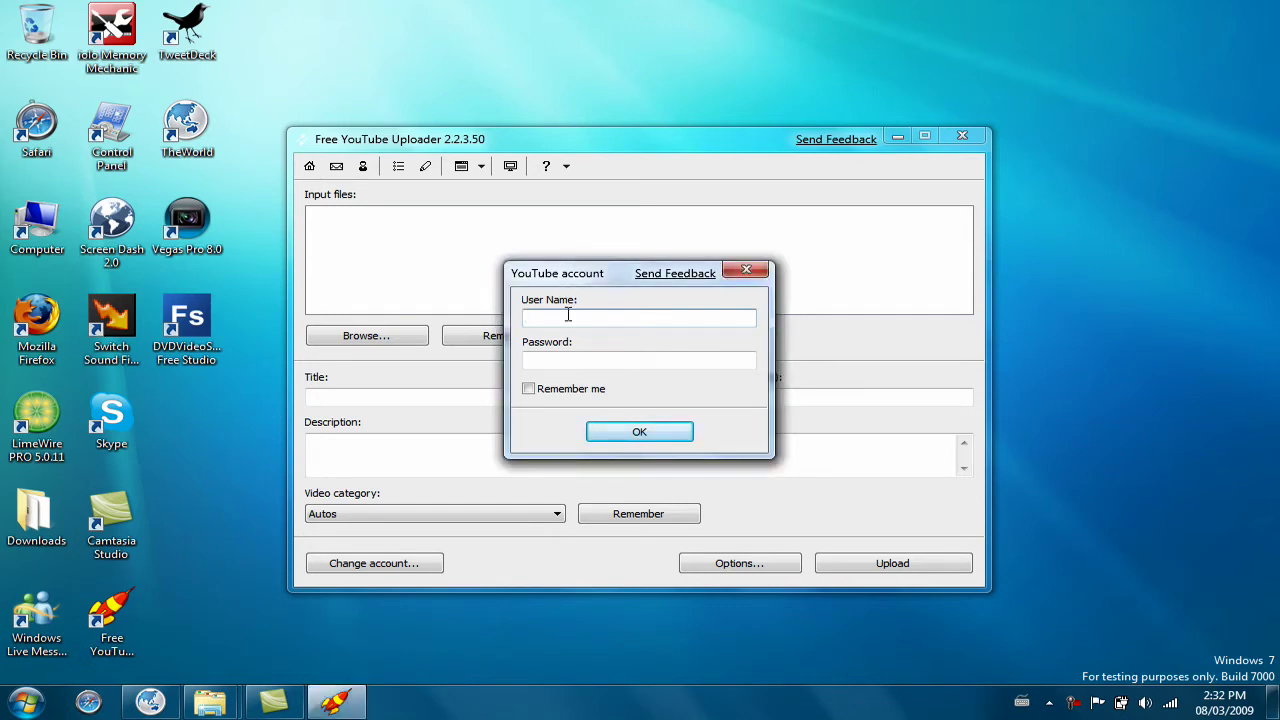
pyautogui.write('NickTheTechKid')
pyautogui.click(601, 357)
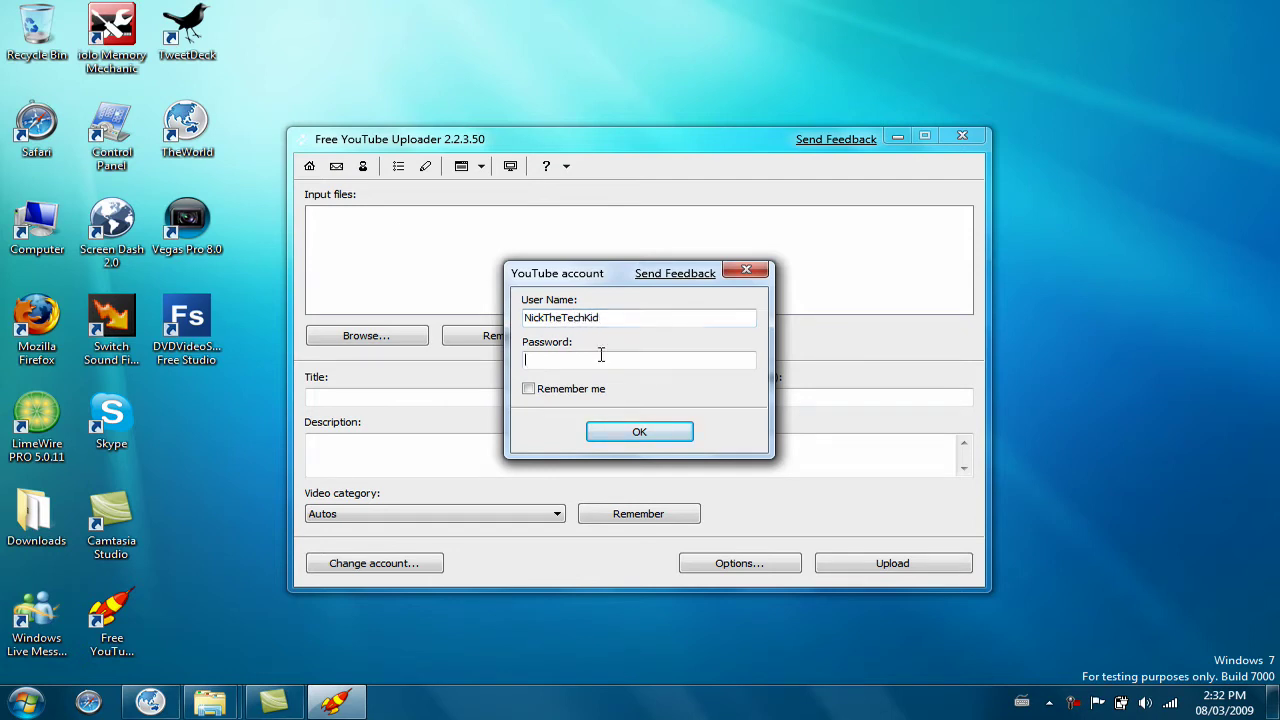
pyautogui.write('*******')
pyautogui.click(634, 430)
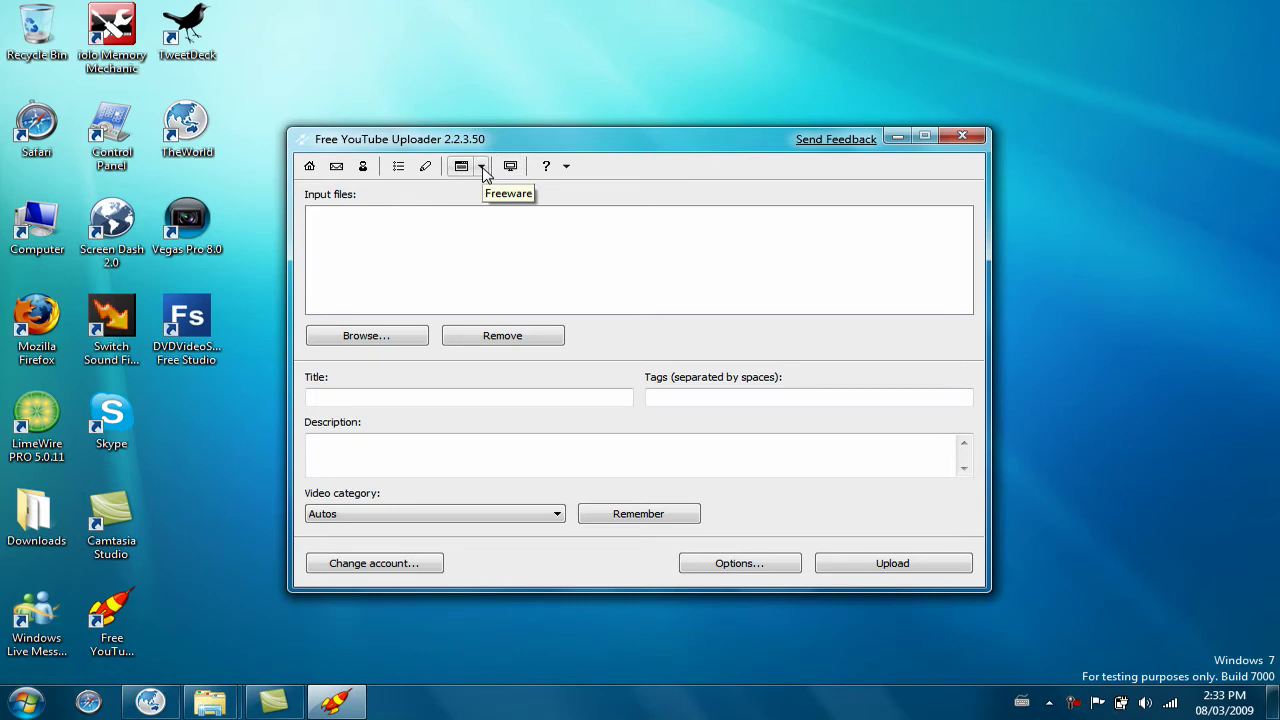
pyautogui.click(481, 167)
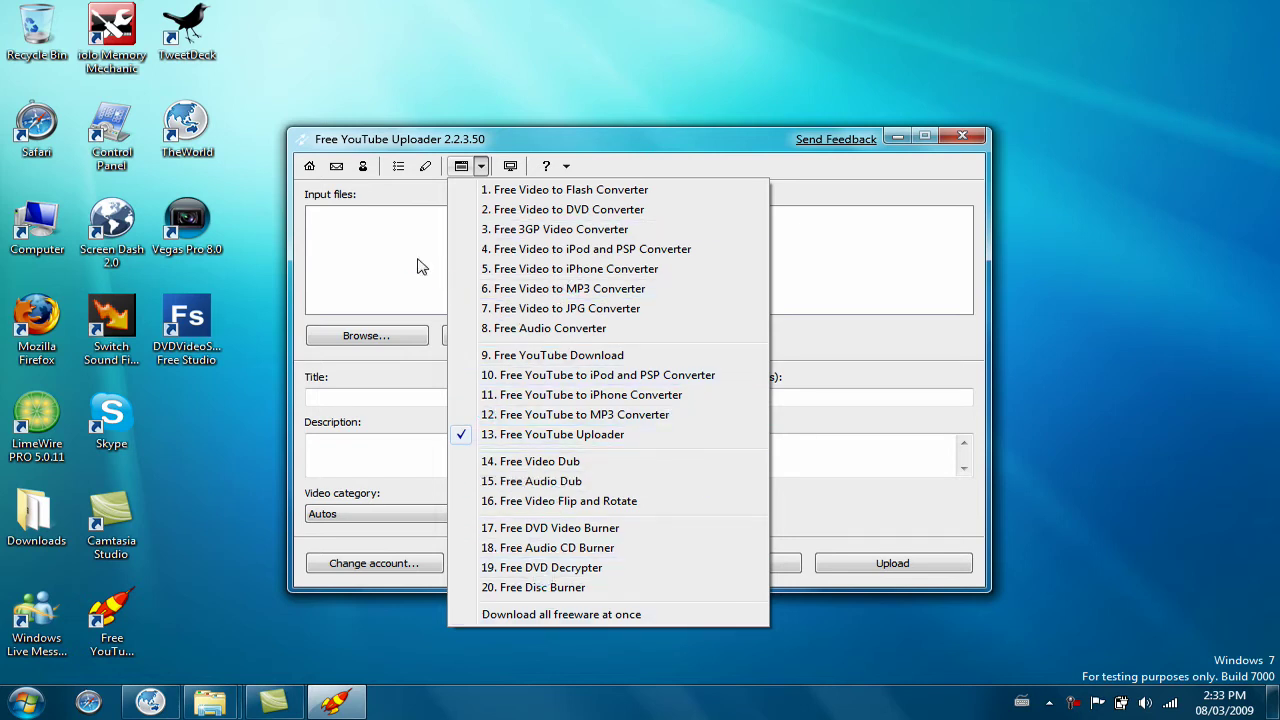
pyautogui.click(426, 337)
pyautogui.click(421, 335)
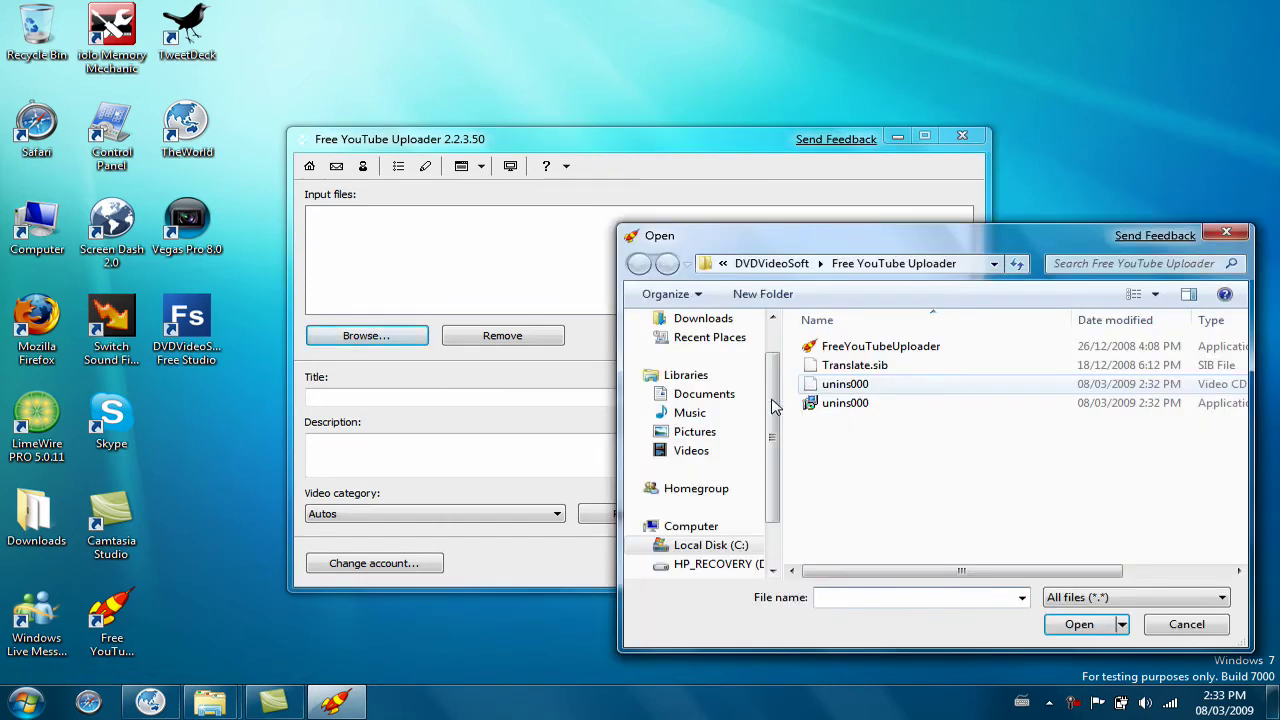
# Load Just Hear It (HD).mov from Documents > Camtasia Studio > Just Hear It (HD)
pyautogui.click(703, 395)
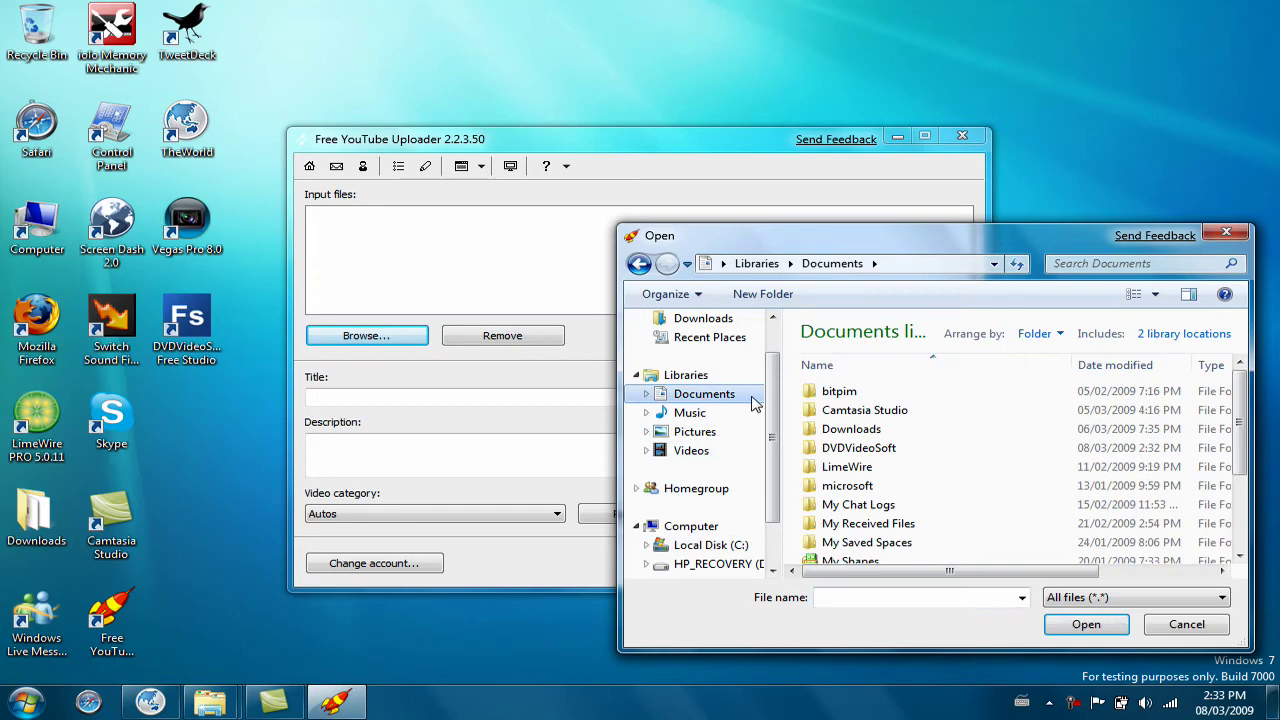
pyautogui.doubleClick(883, 410)
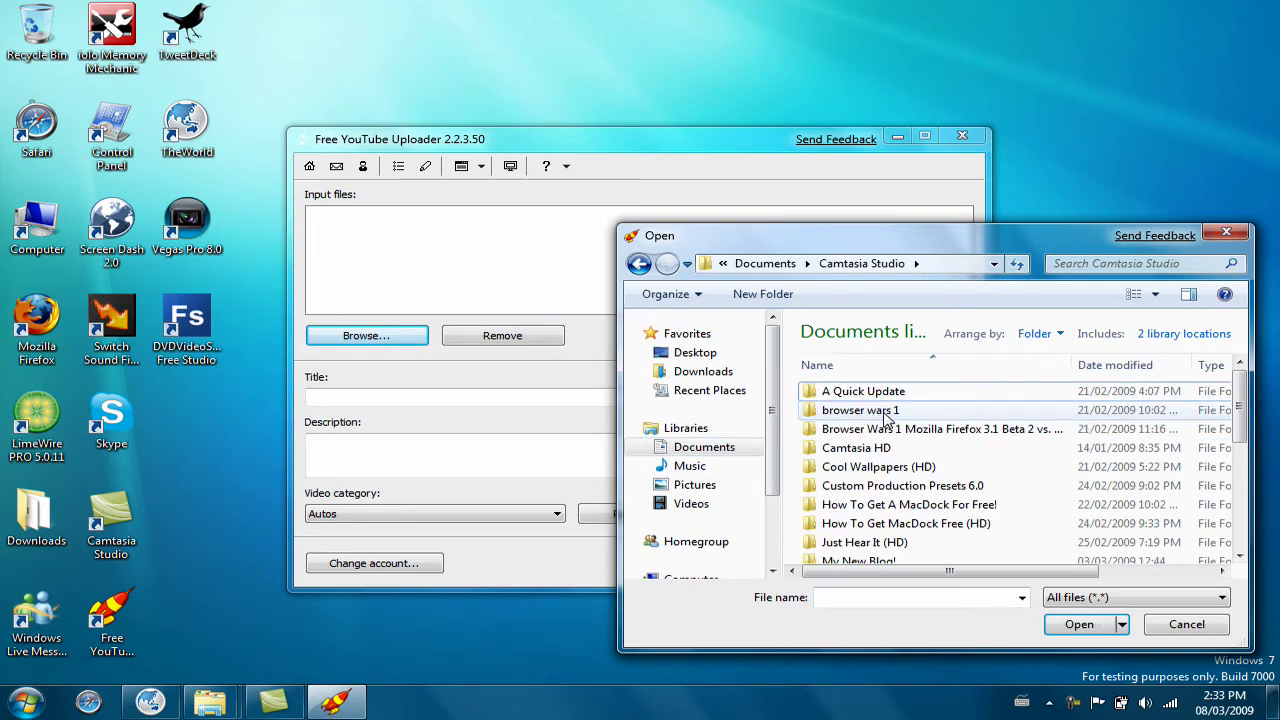
pyautogui.doubleClick(878, 542)
pyautogui.doubleClick(853, 393)
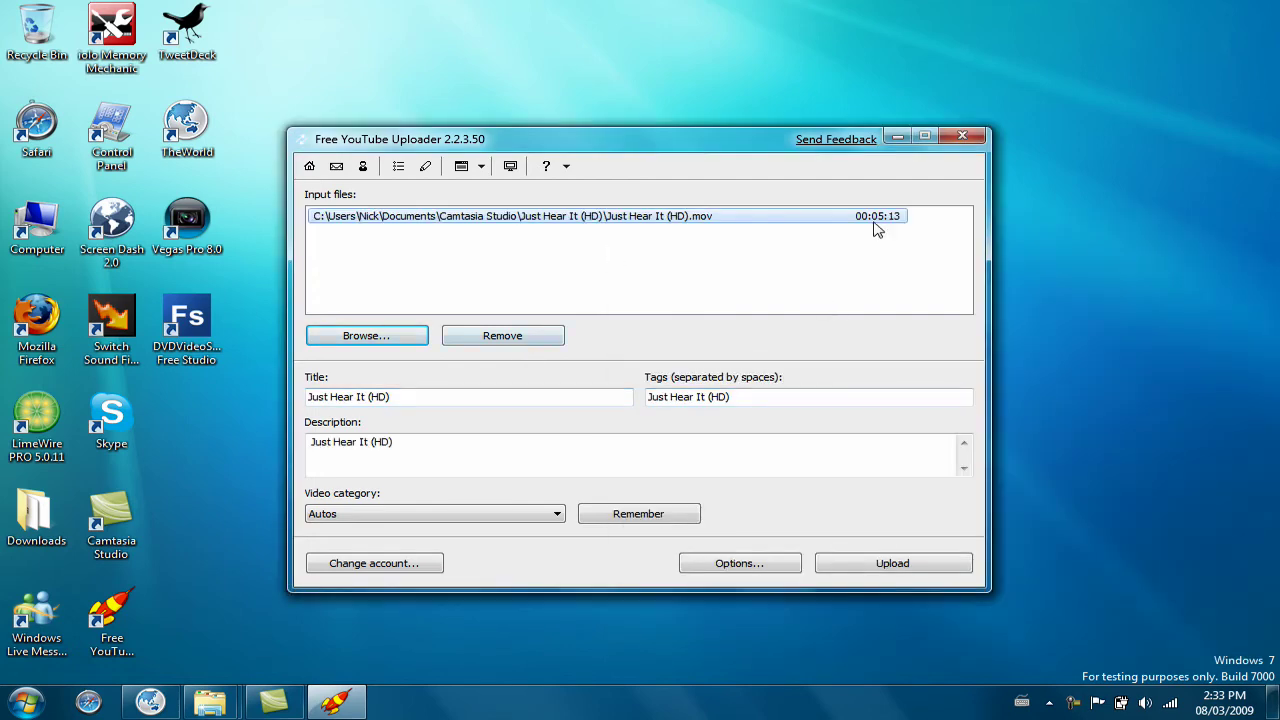
pyautogui.click(888, 233)
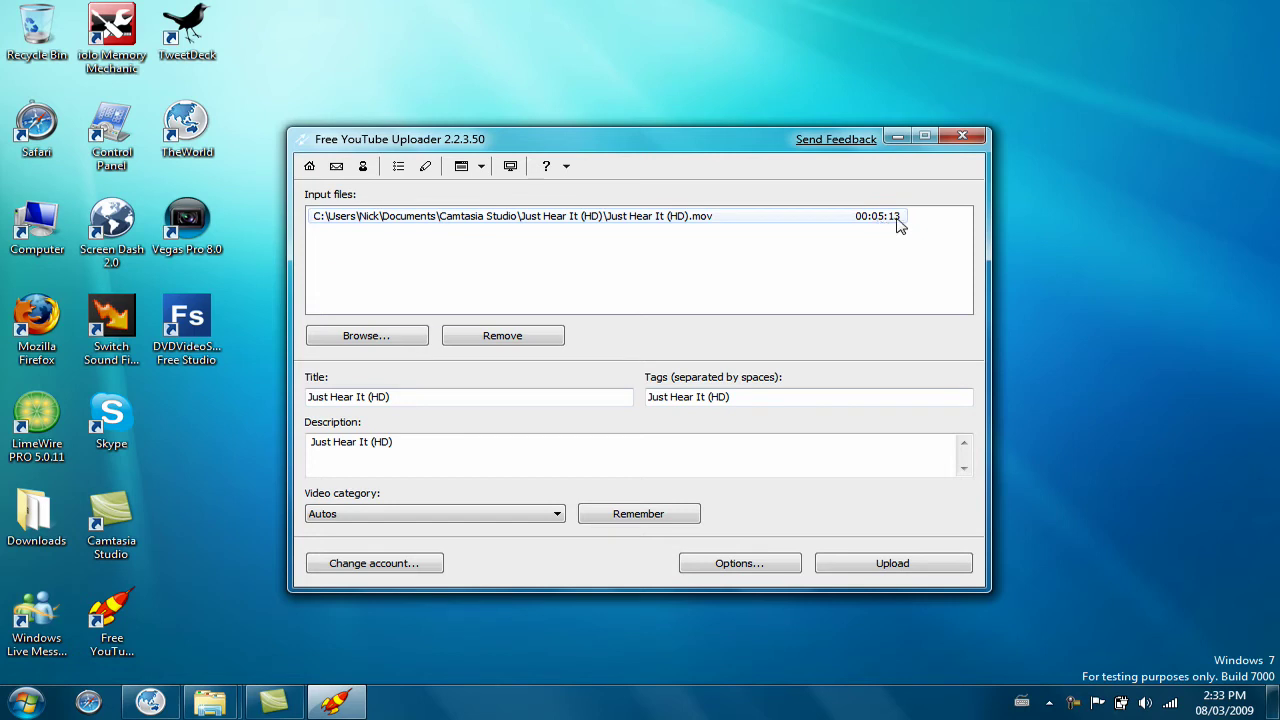
# Replace the video's title, tags and description with TEST
pyautogui.click(597, 396)
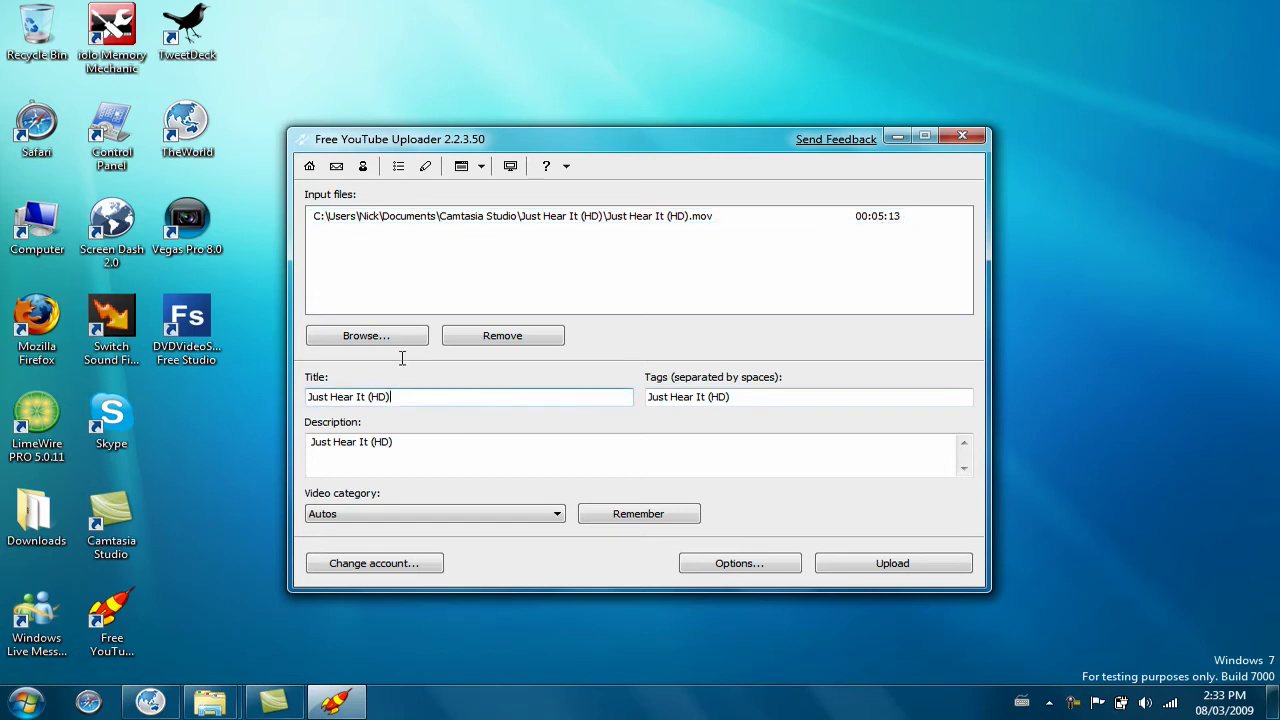
pyautogui.hotkey('ctrl', 'a')
pyautogui.press('Delete')
pyautogui.write('Just')
pyautogui.press('BackSpace')
pyautogui.press('BackSpace')
pyautogui.press('BackSpace')
pyautogui.press('BackSpace')
pyautogui.write('TEST')
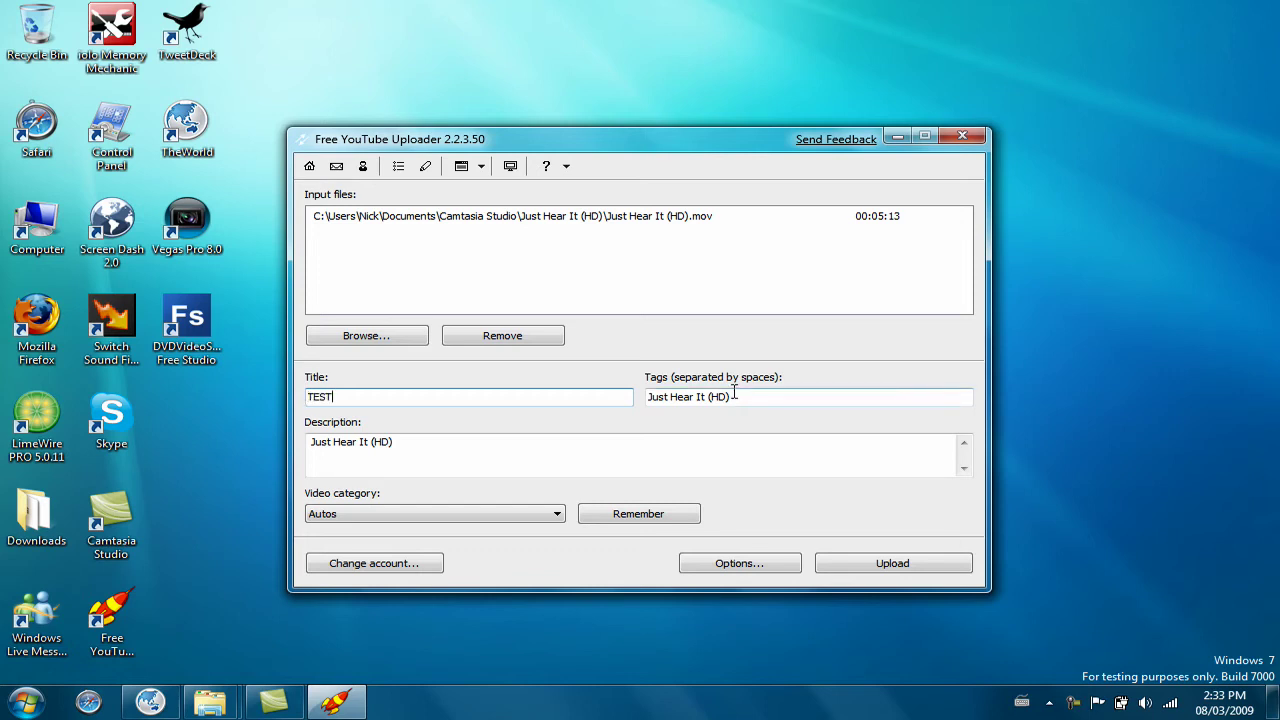
pyautogui.click(737, 397)
pyautogui.hotkey('ctrl', 'a')
pyautogui.press('Delete')
pyautogui.write('TEST')
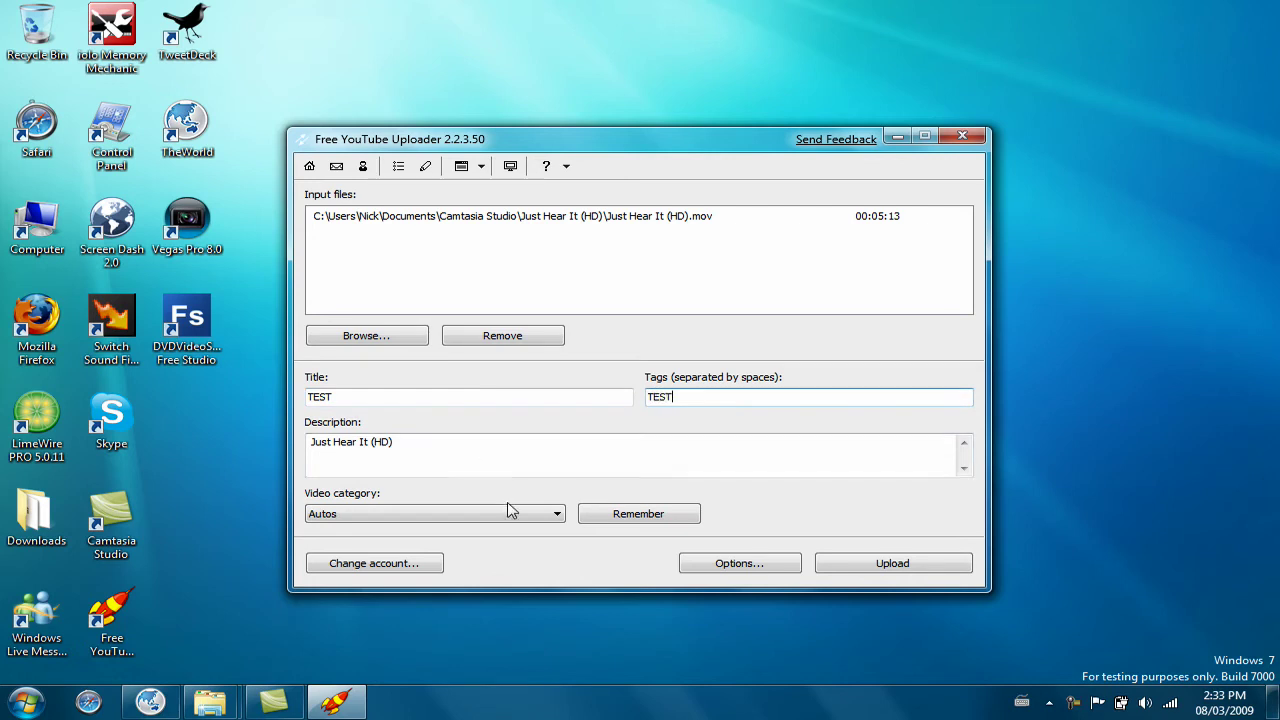
pyautogui.press('Tab')
pyautogui.write('TEST')
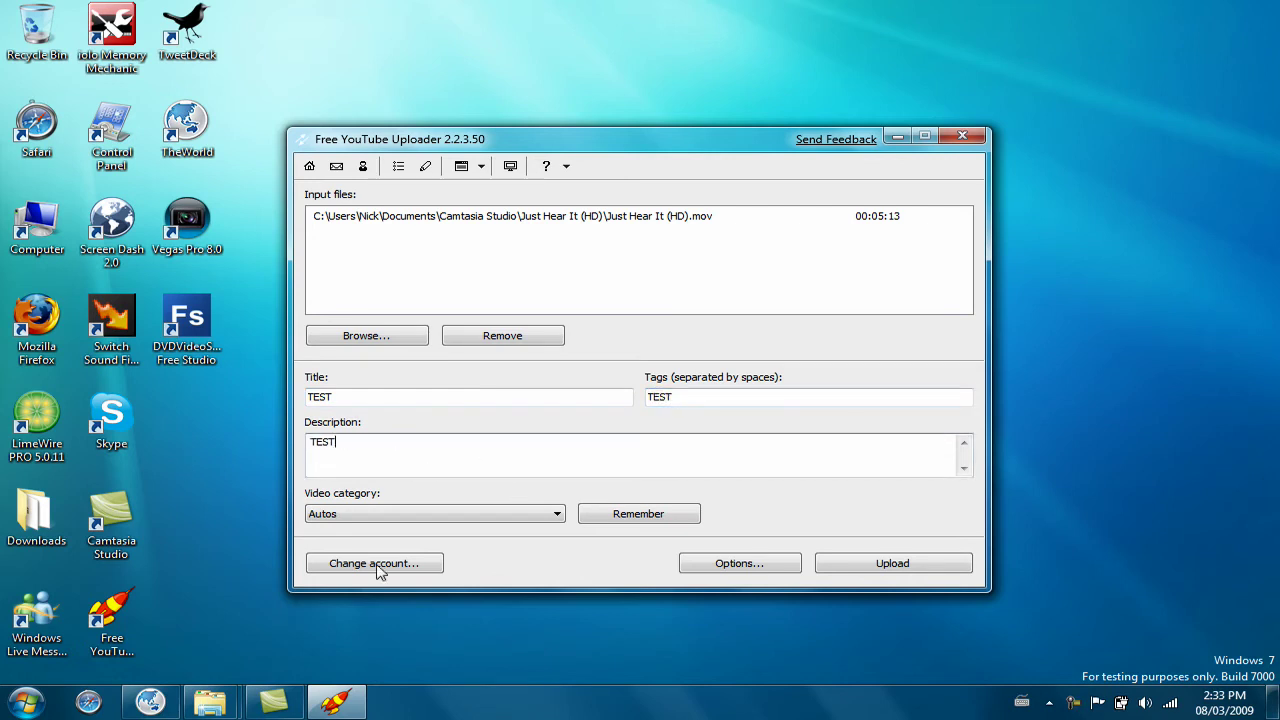
# Set the video category to Education and start the upload
pyautogui.click(357, 514)
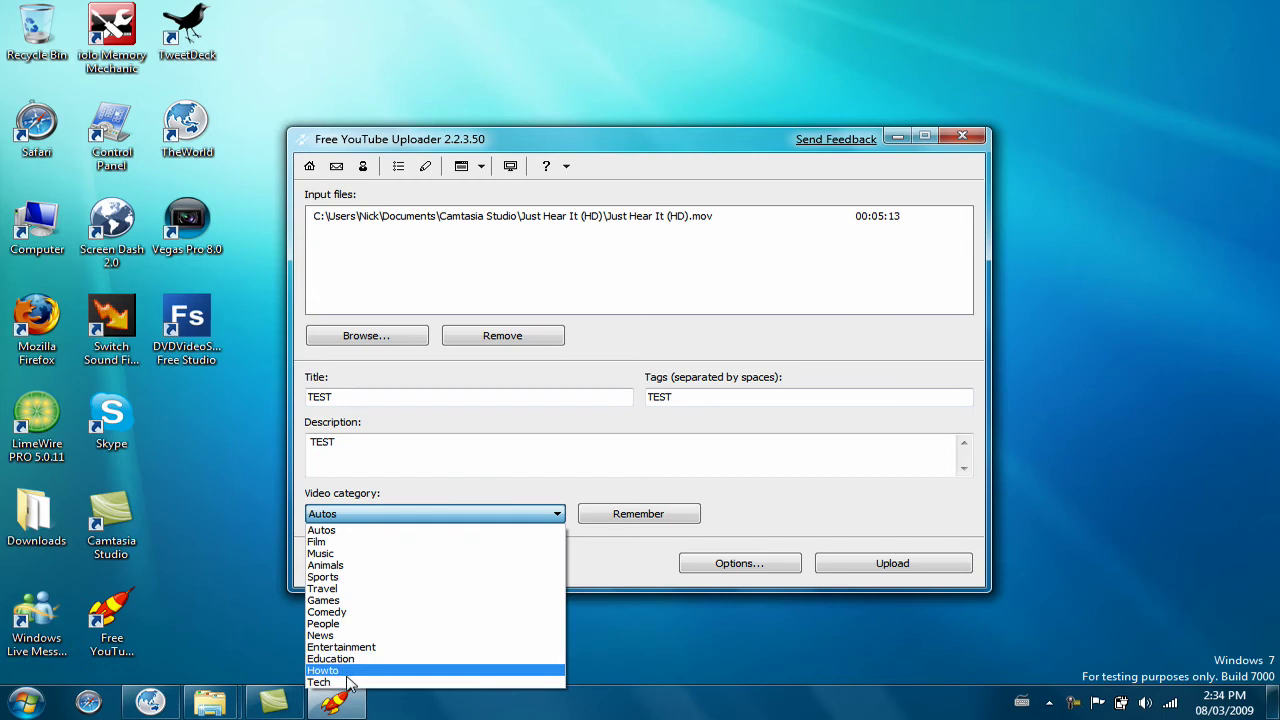
pyautogui.click(348, 659)
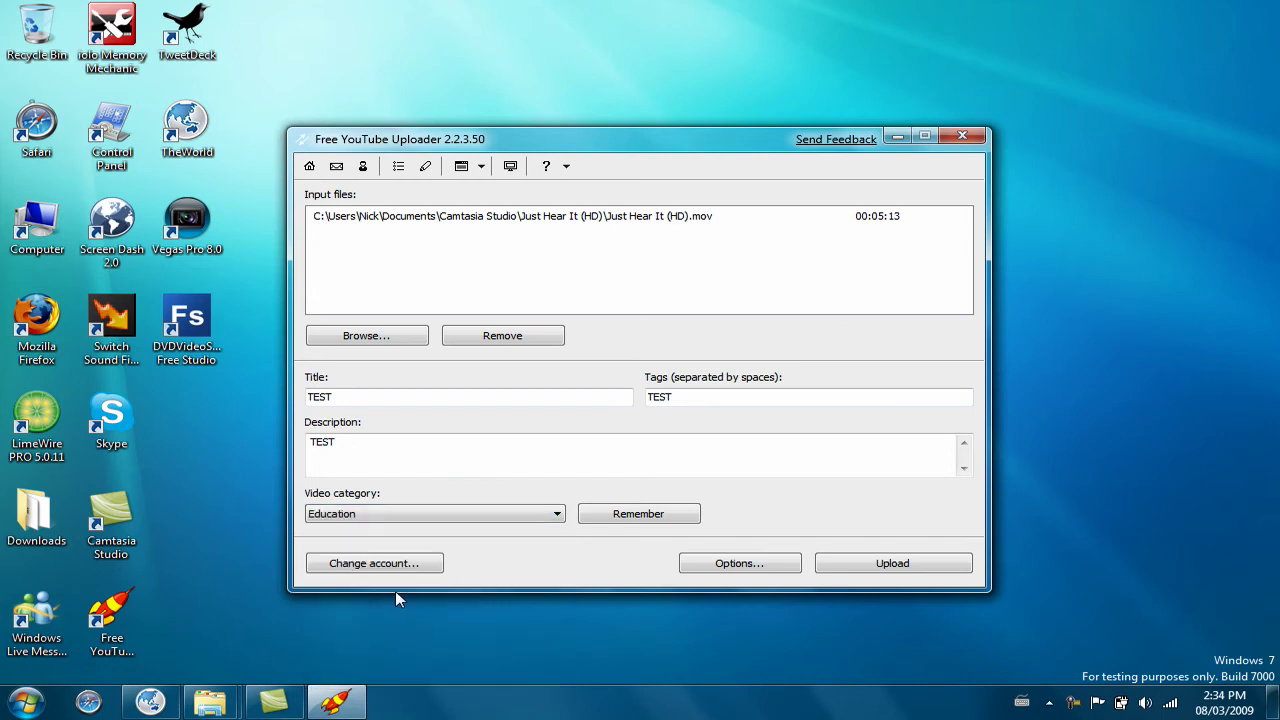
pyautogui.click(880, 568)
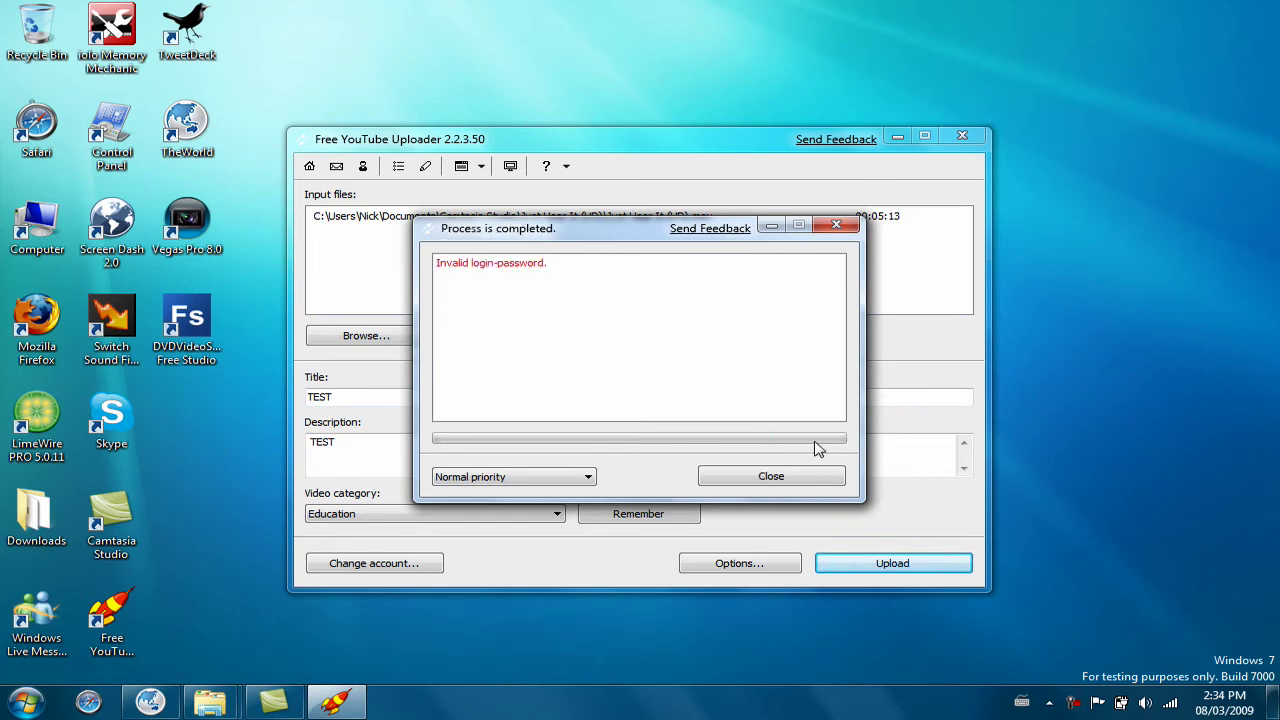
# Close the 'Invalid login-password' result dialog, returning to the filled-in TEST form
pyautogui.press('Return')
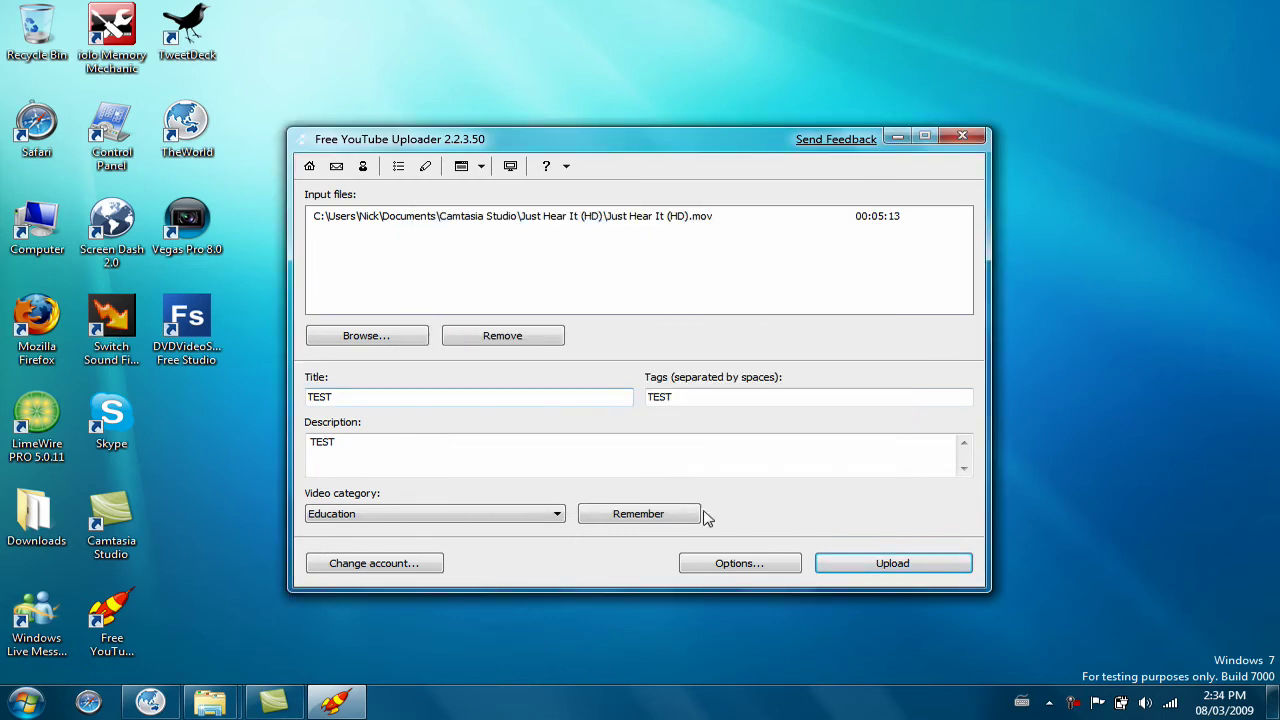
pyautogui.click(703, 517)
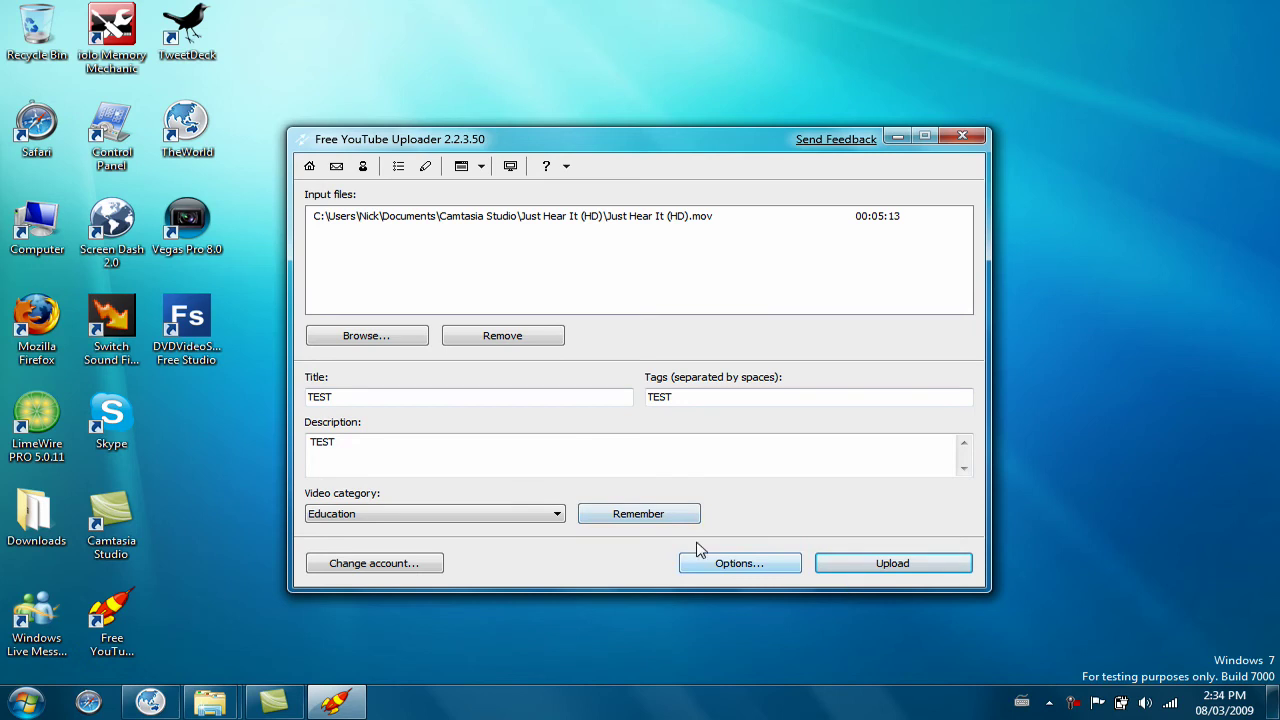